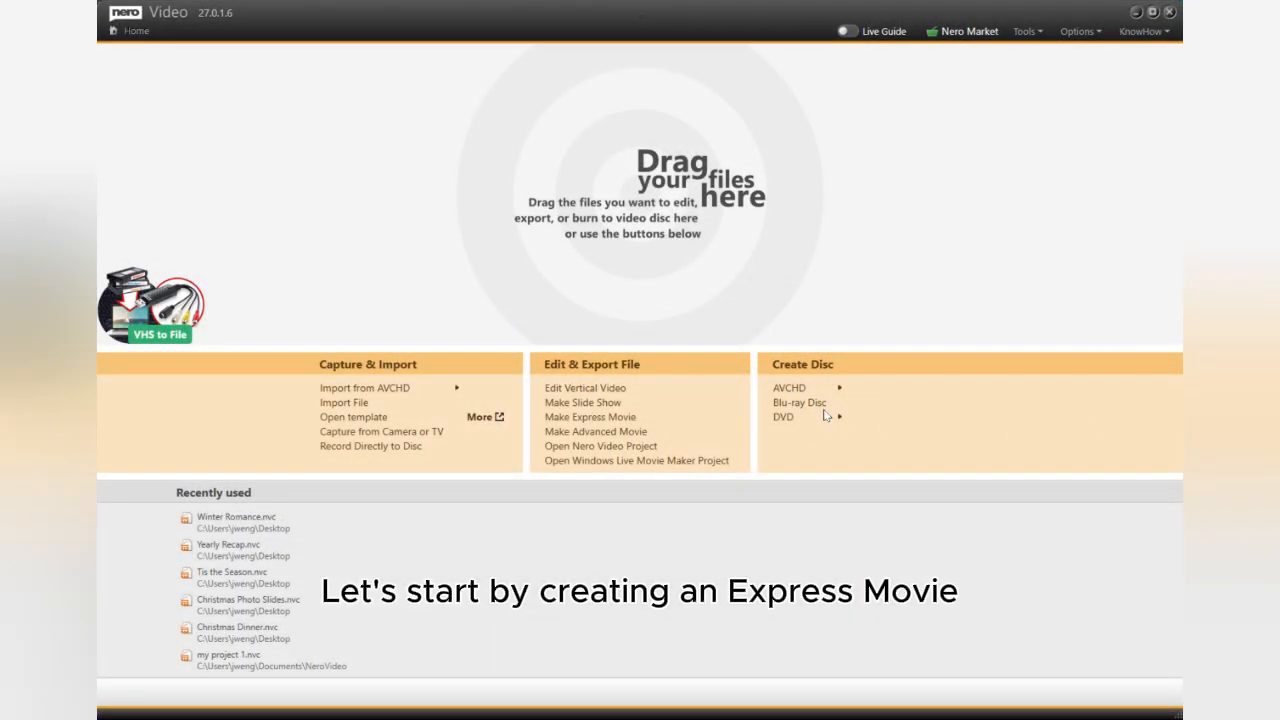
Create an express movie and add clips 852364, 2022395, 2099568 and 2324274 to the video track in that order.
left_click(621, 467)
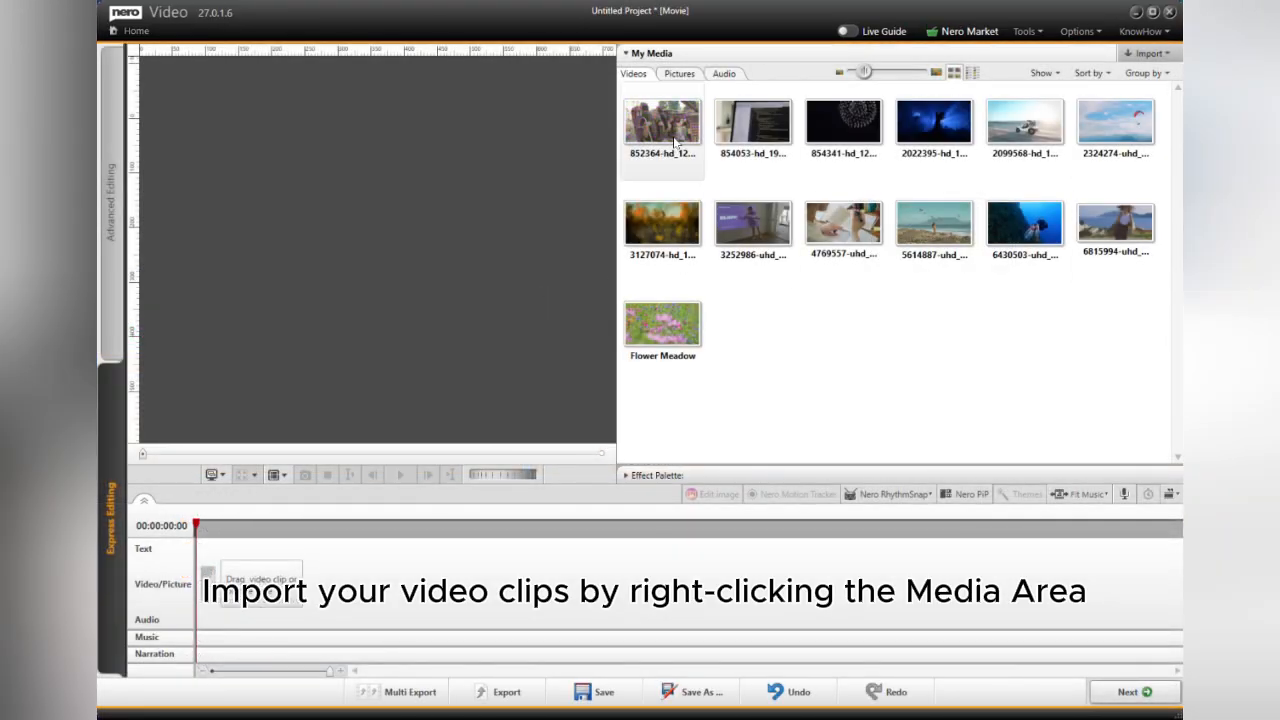
left_click_drag(662, 122, 260, 584)
left_click_drag(920, 140, 368, 584)
left_click_drag(1026, 124, 476, 584)
left_click_drag(1115, 122, 758, 566)
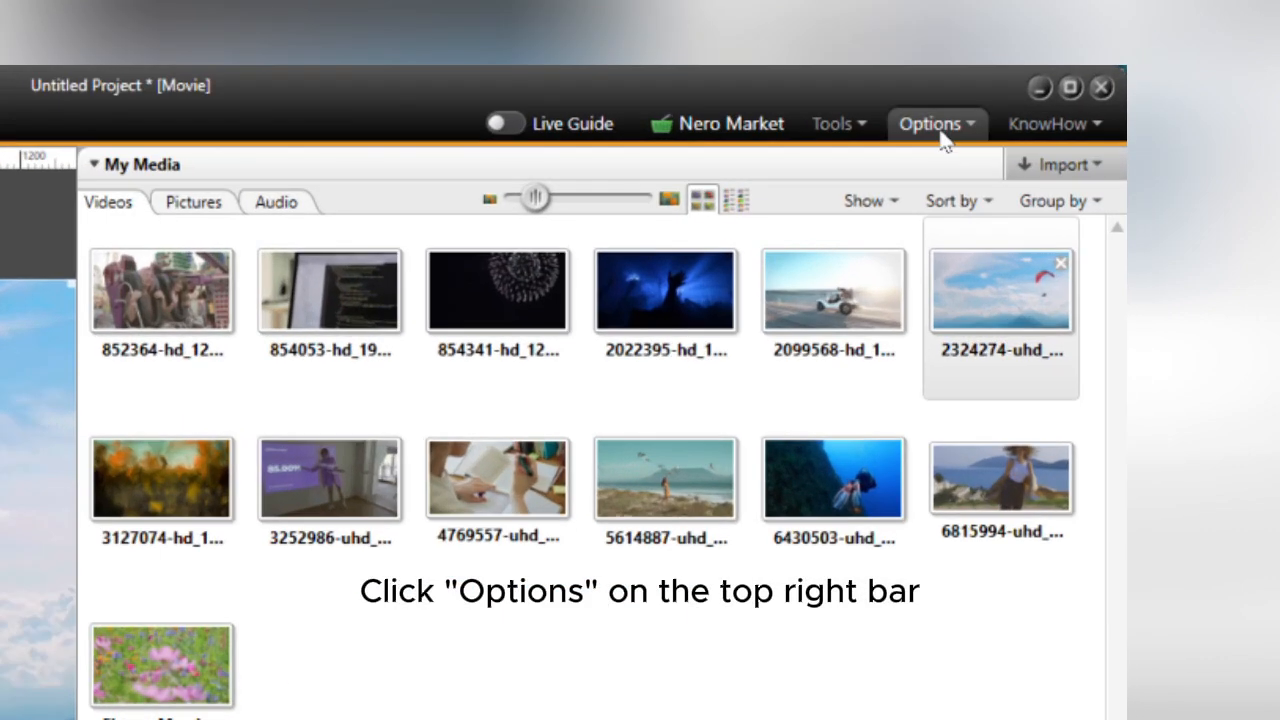
Review the movie options, including the available frame rates, and accept the settings.
left_click(940, 128)
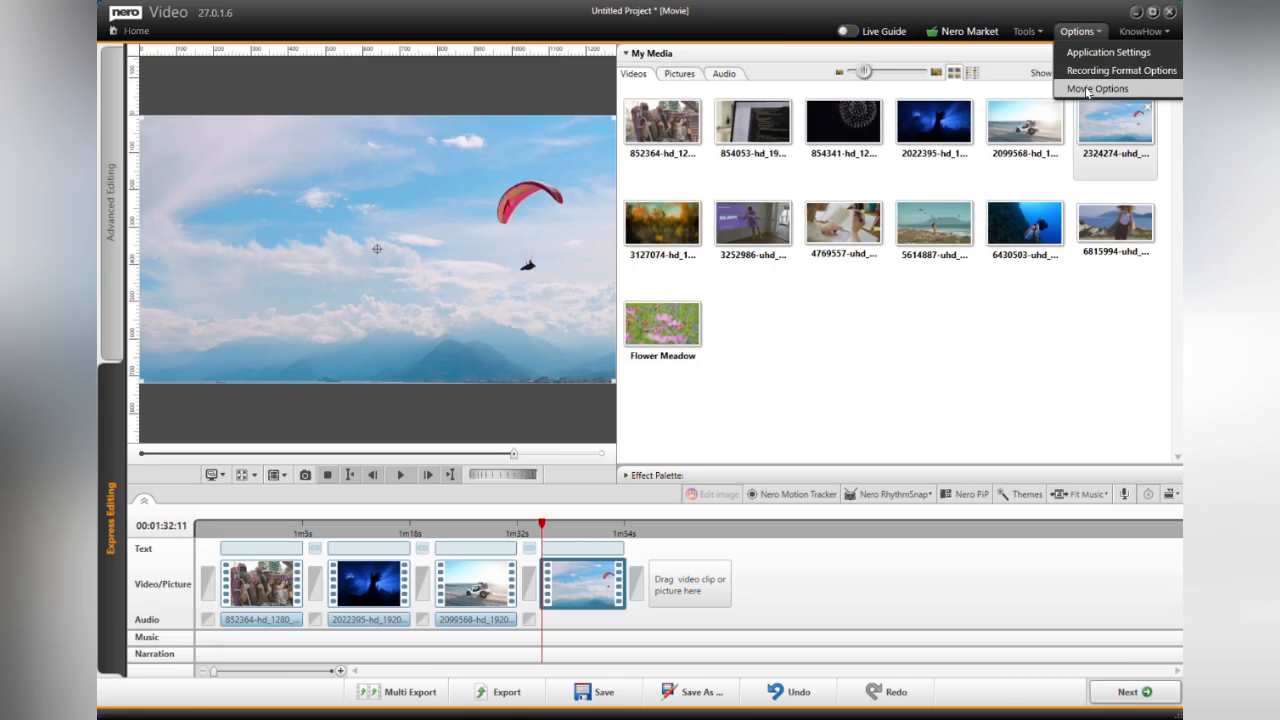
left_click(945, 229)
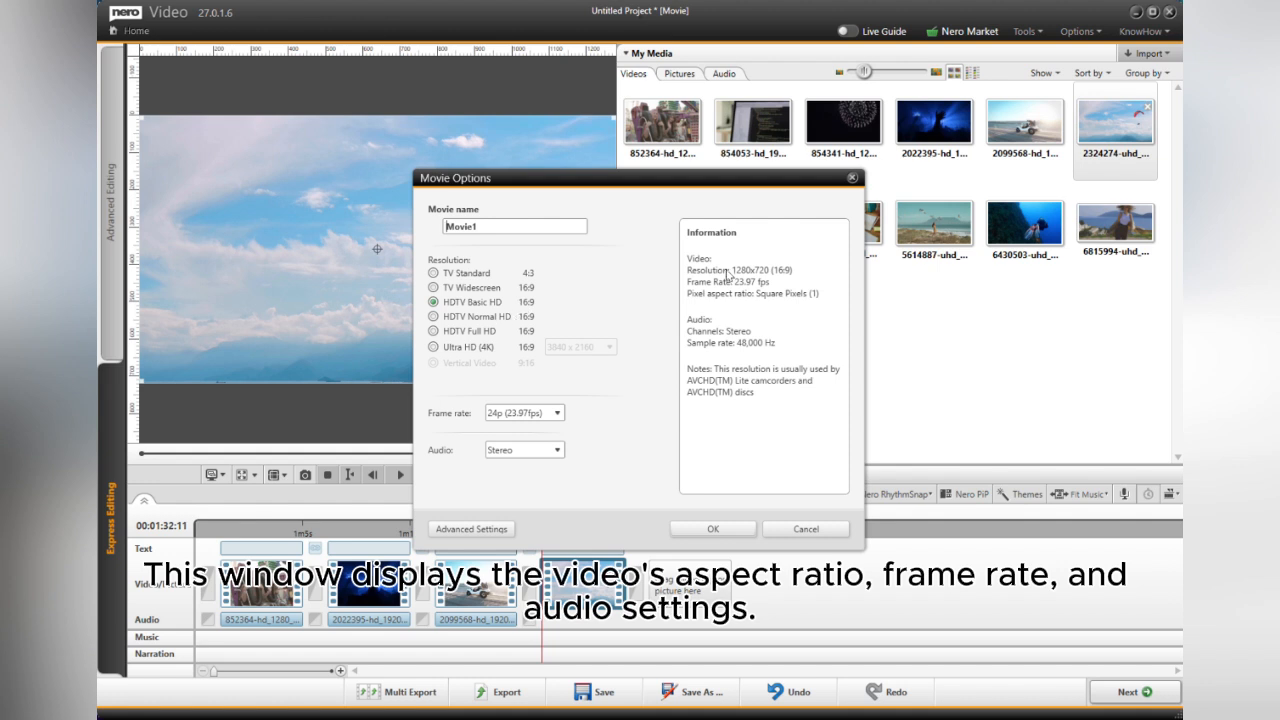
left_click(557, 413)
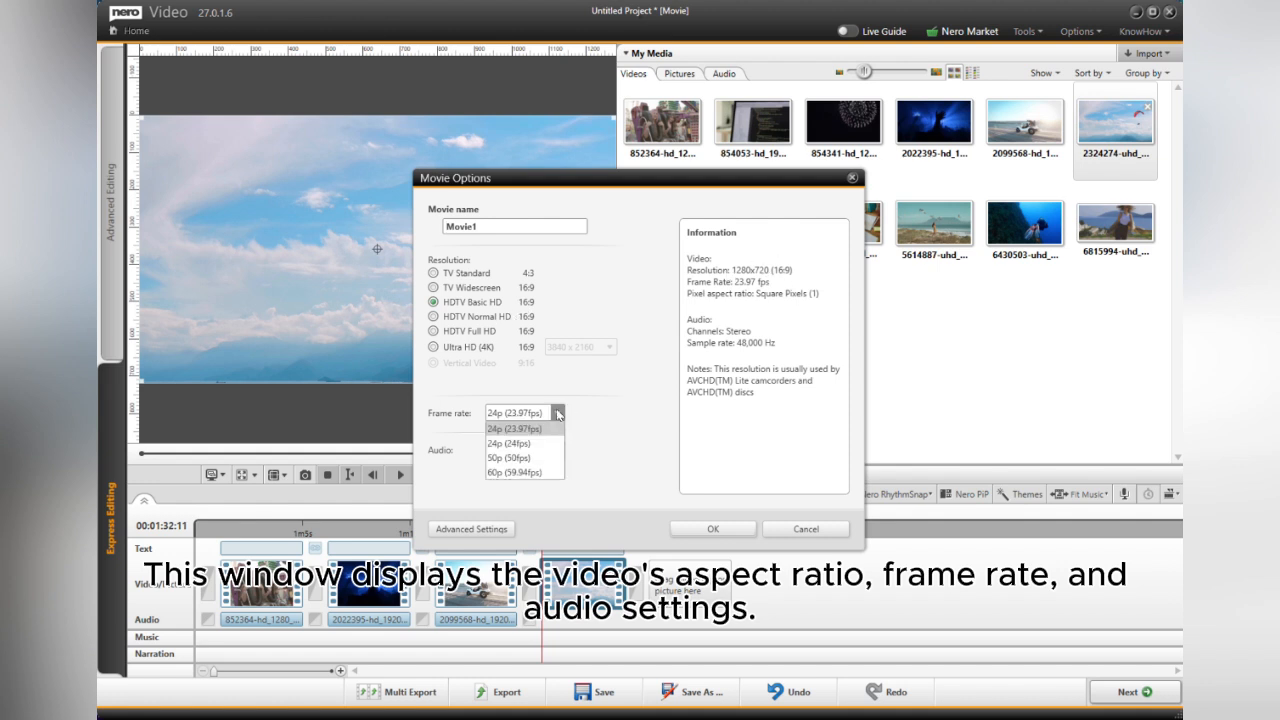
left_click(557, 413)
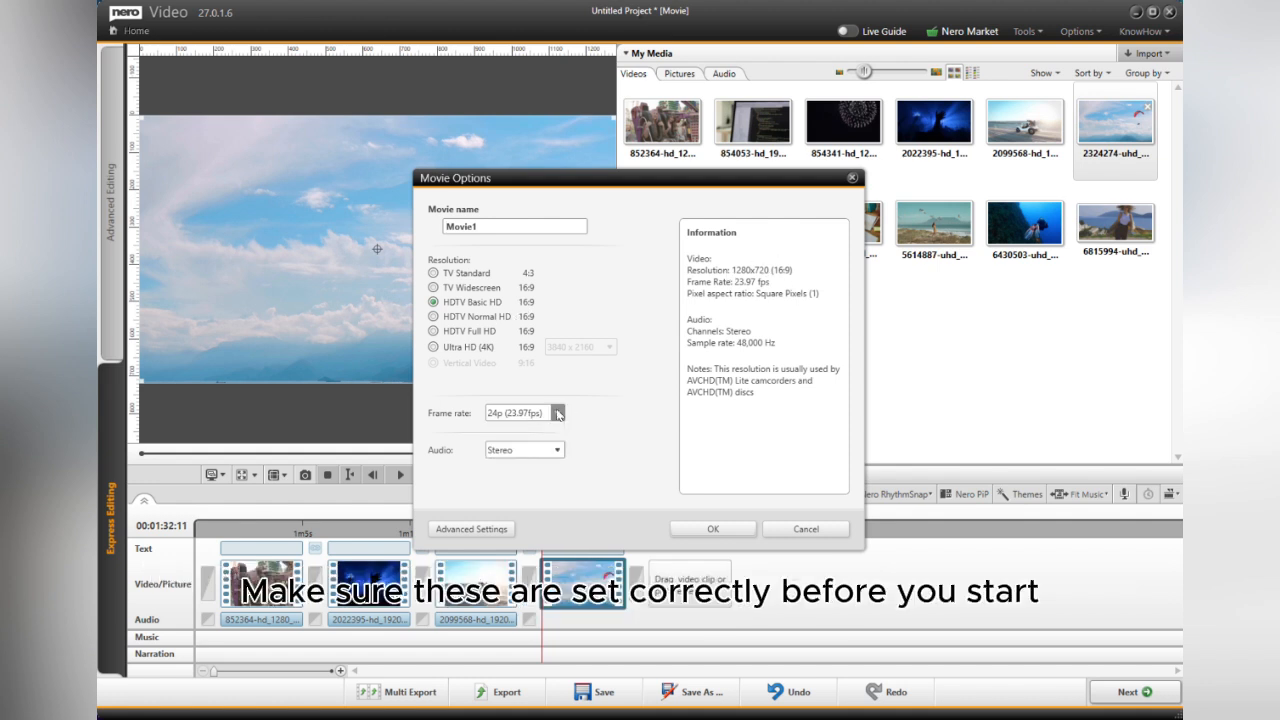
left_click(713, 529)
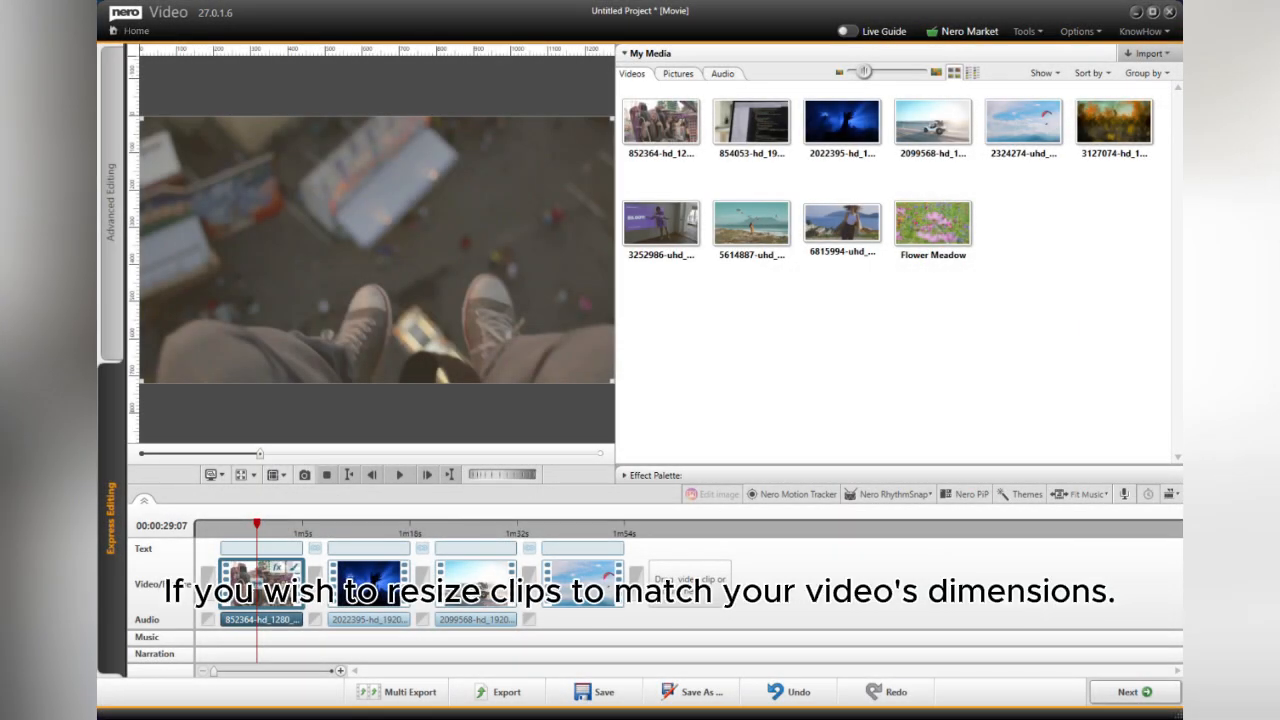
Shrink the first clip's frame in the preview, and set its scale to Fit to Screen.
left_click_drag(610, 379, 553, 366)
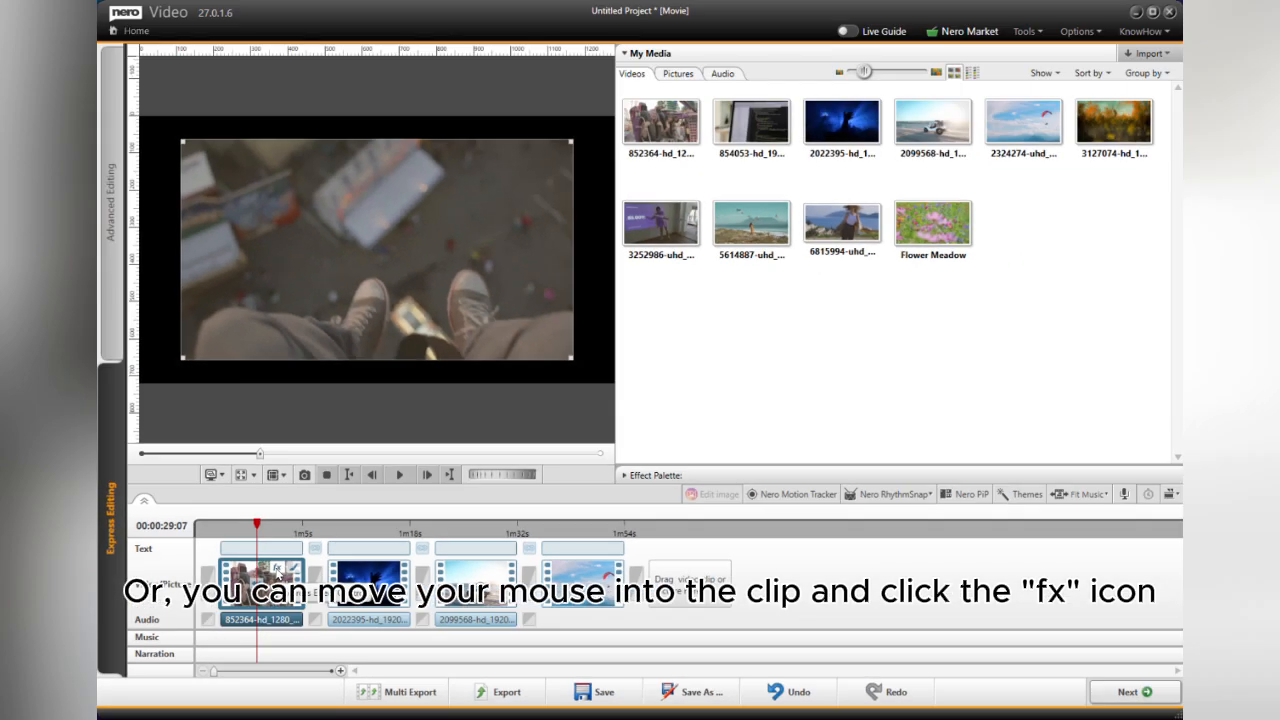
left_click(390, 442)
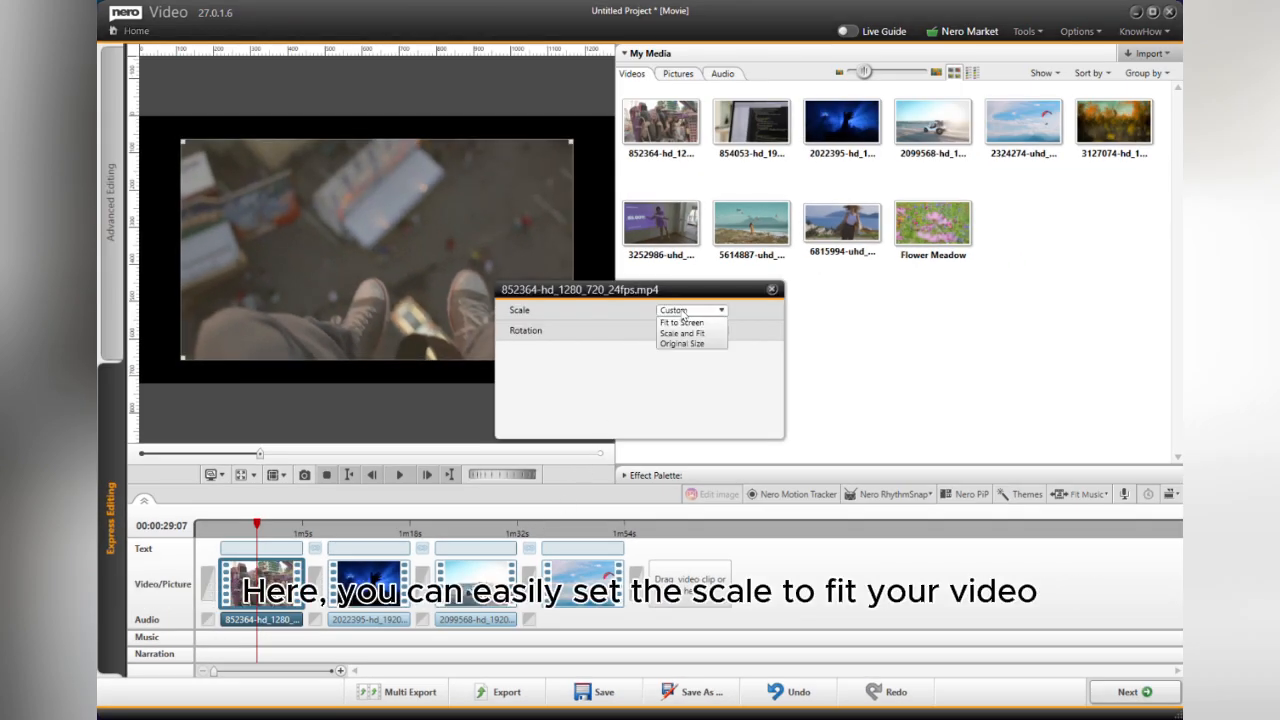
left_click(682, 322)
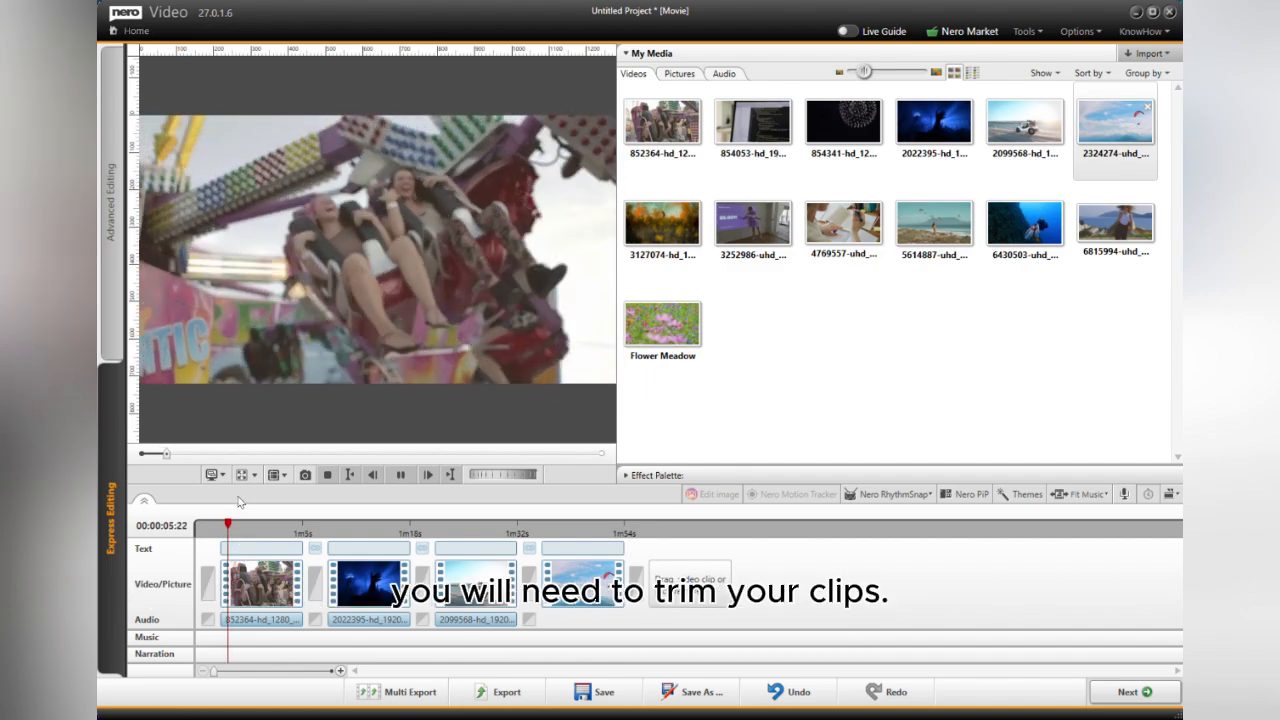
Split the first clip at about 00:00:05:12 and delete its second part.
left_click(260, 553)
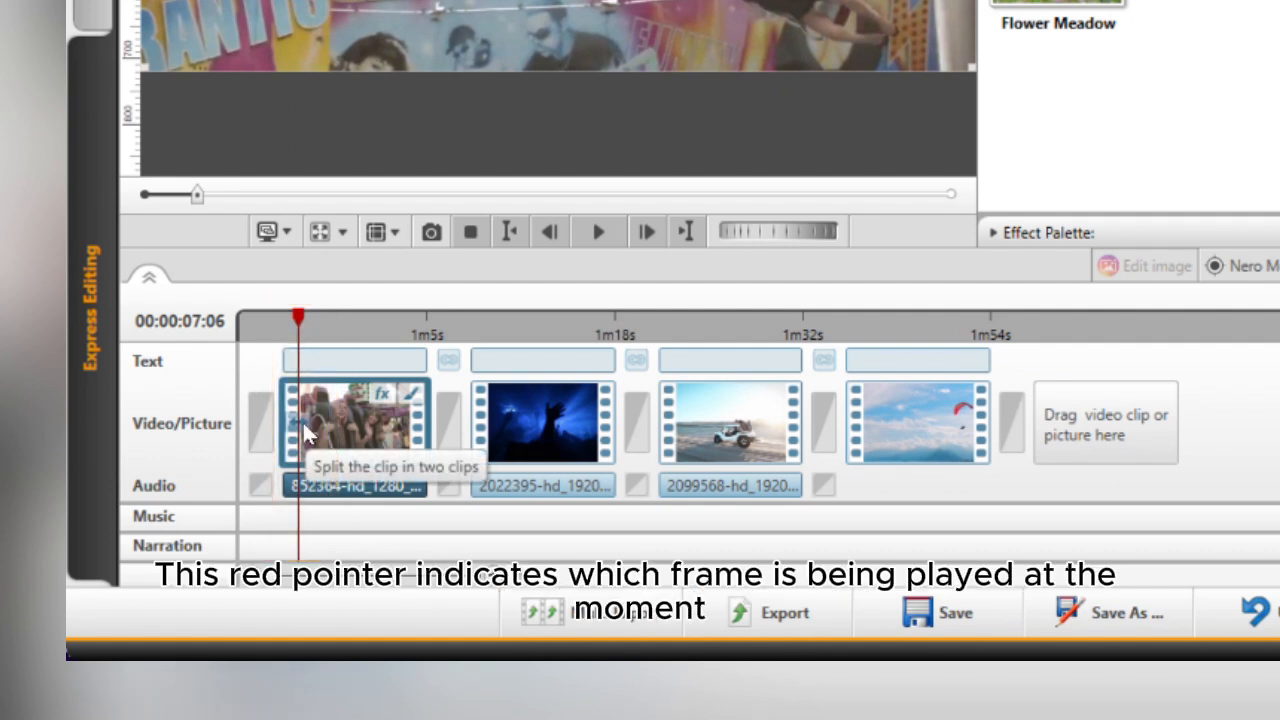
left_click_drag(298, 318, 294, 318)
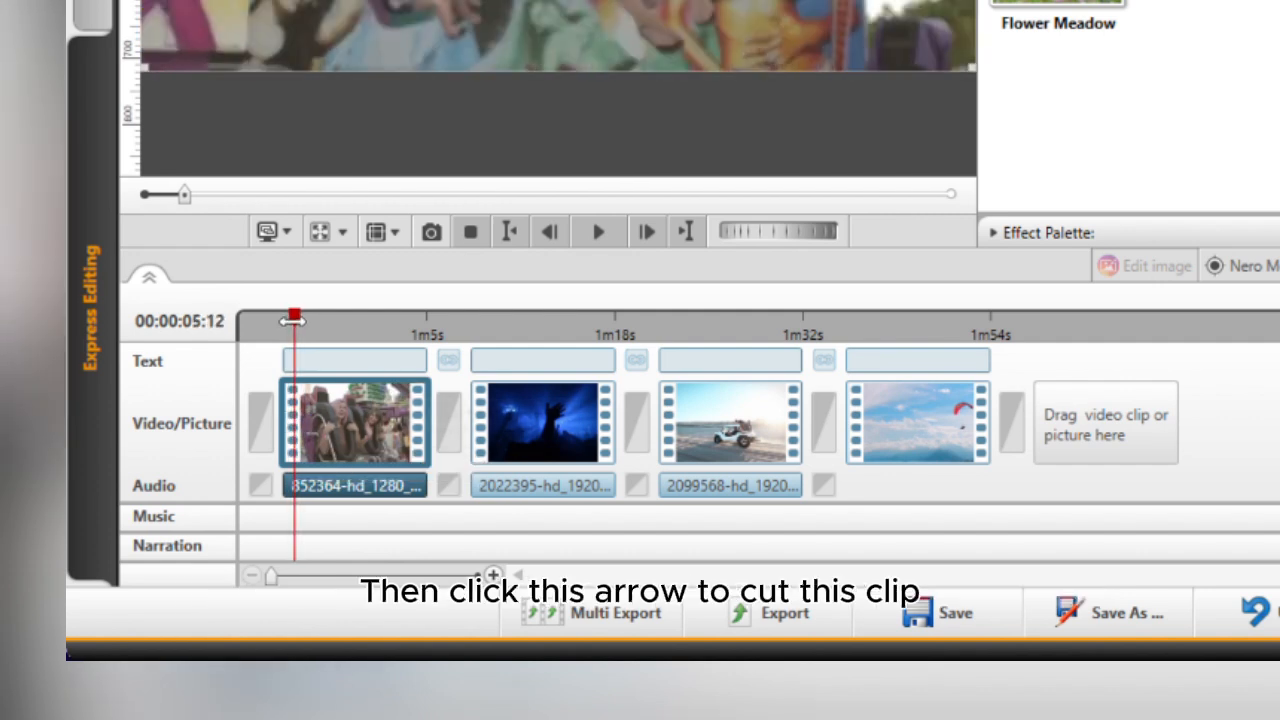
left_click(295, 423)
key("space")
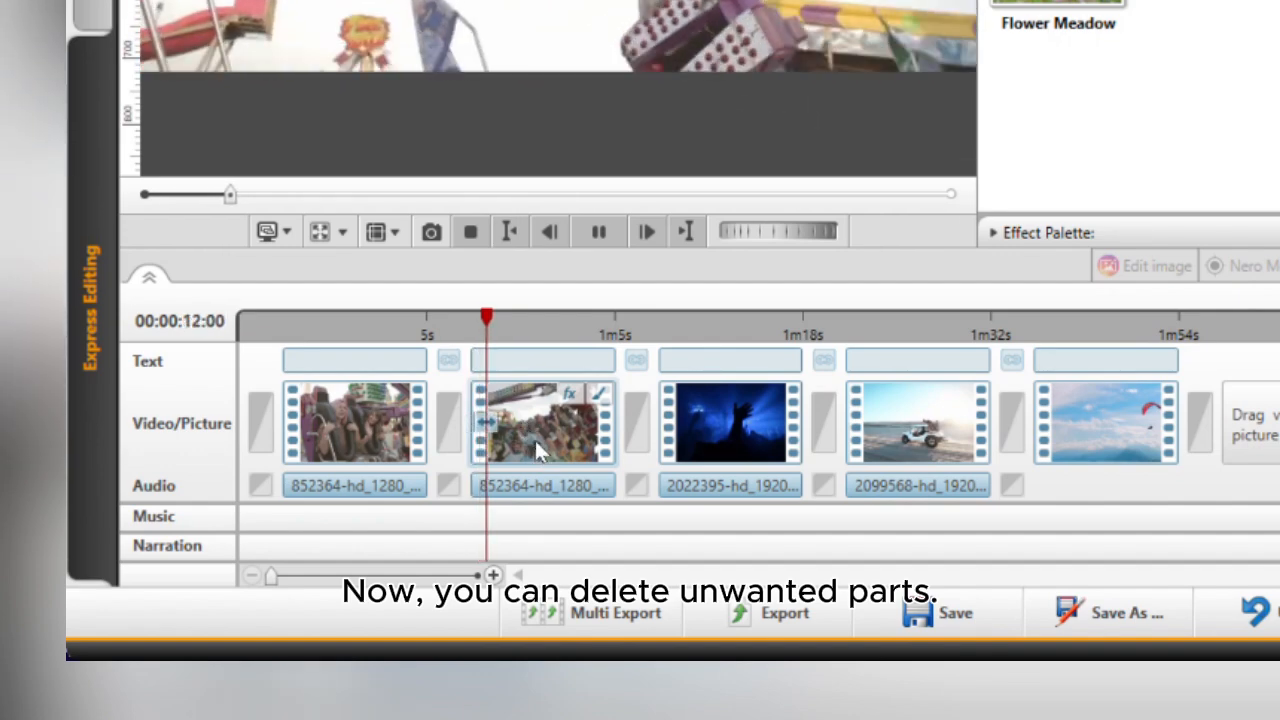
right_click(534, 437)
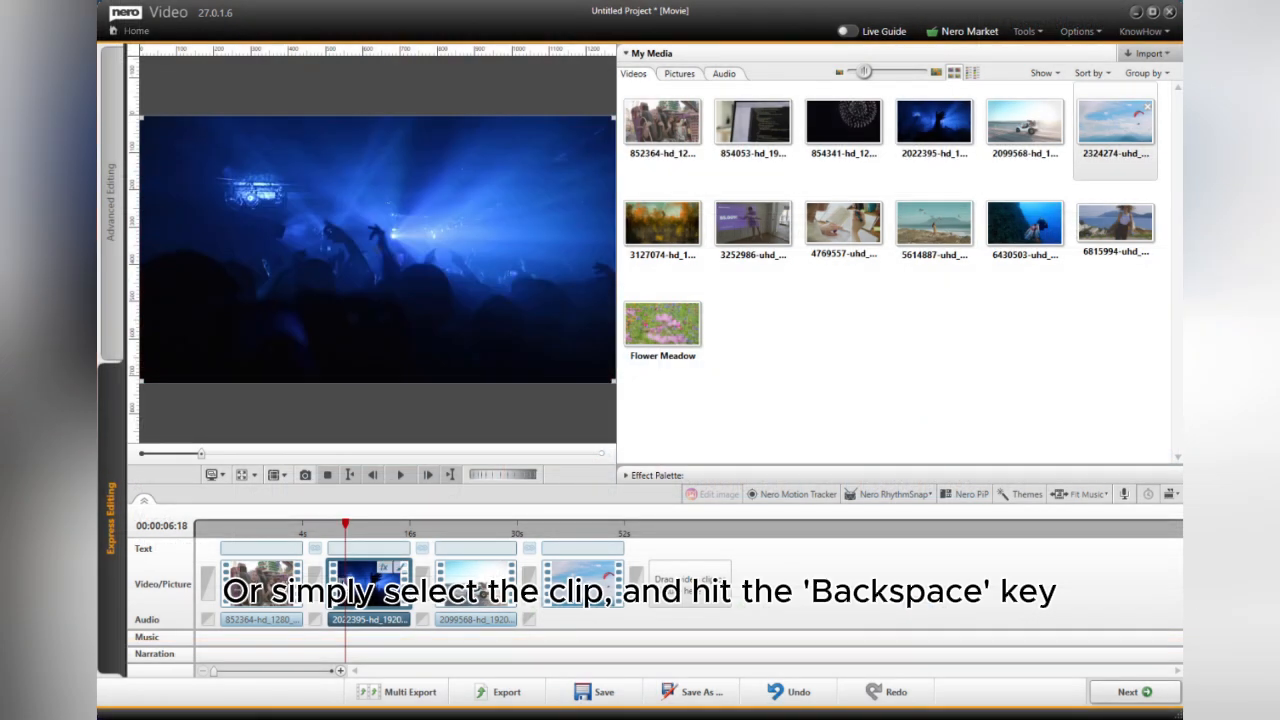
Delete the second part of the split 2022395 concert clip, and play the movie across the first cut.
left_click(476, 600)
key("BackSpace")
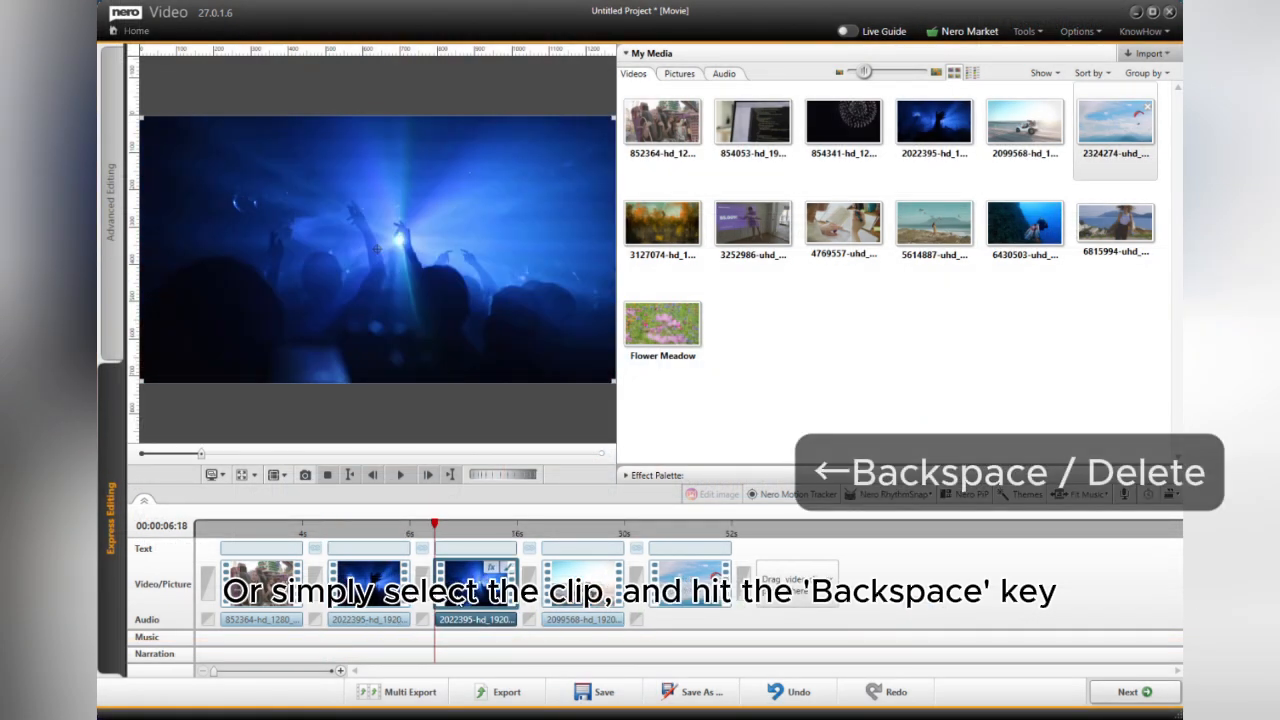
left_click(330, 529)
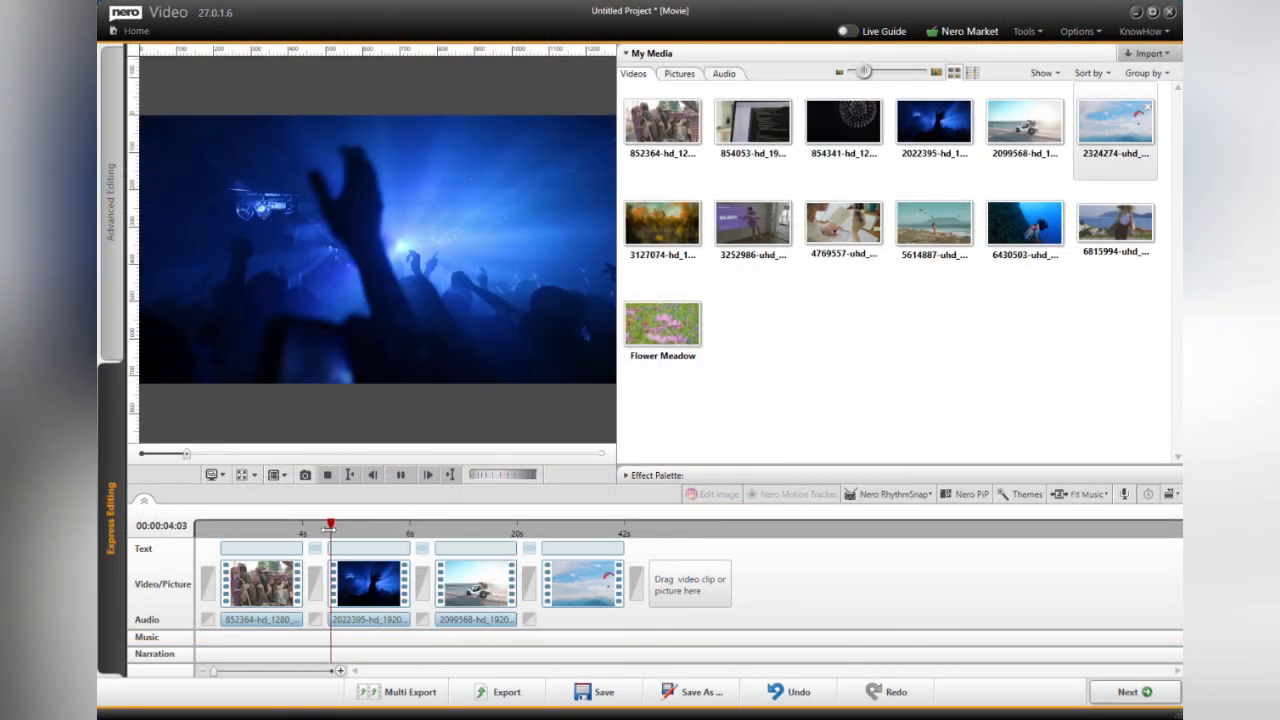
key("space")
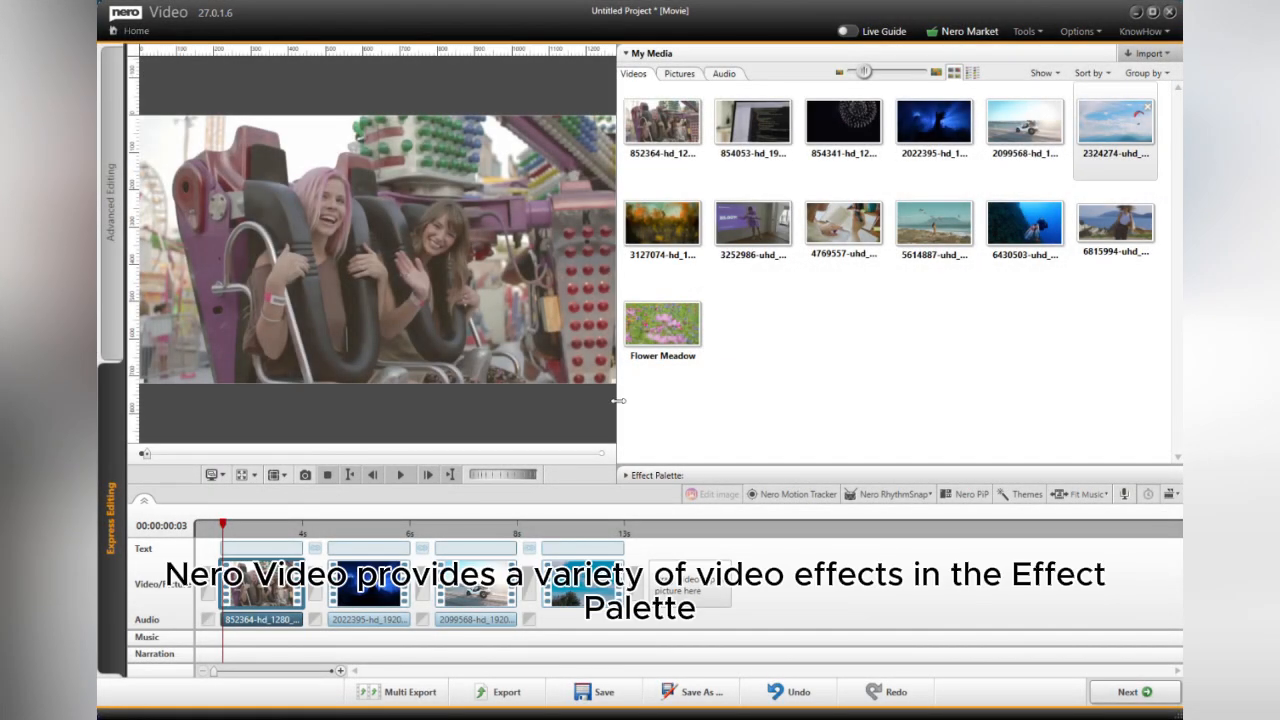
Open the effect palette and browse the video effects, including the vintage, slow motion and tilt shift groups.
left_click(676, 478)
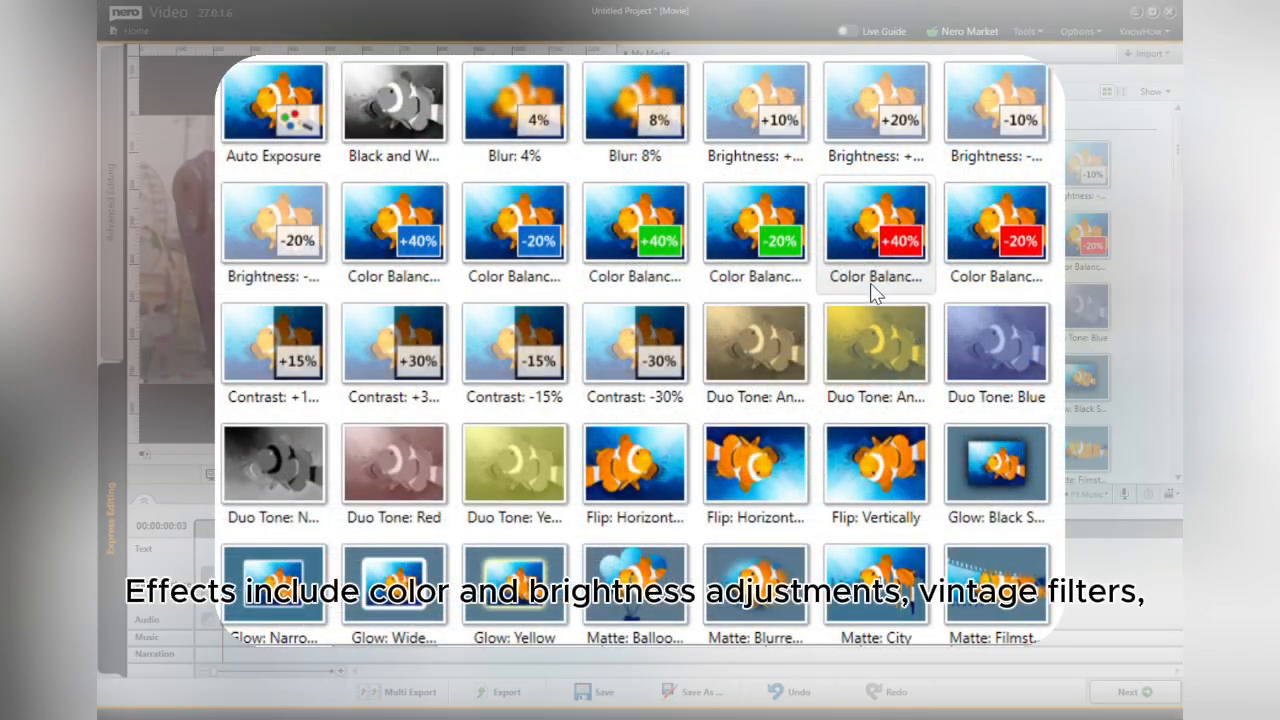
scroll(874, 294, "down", 14)
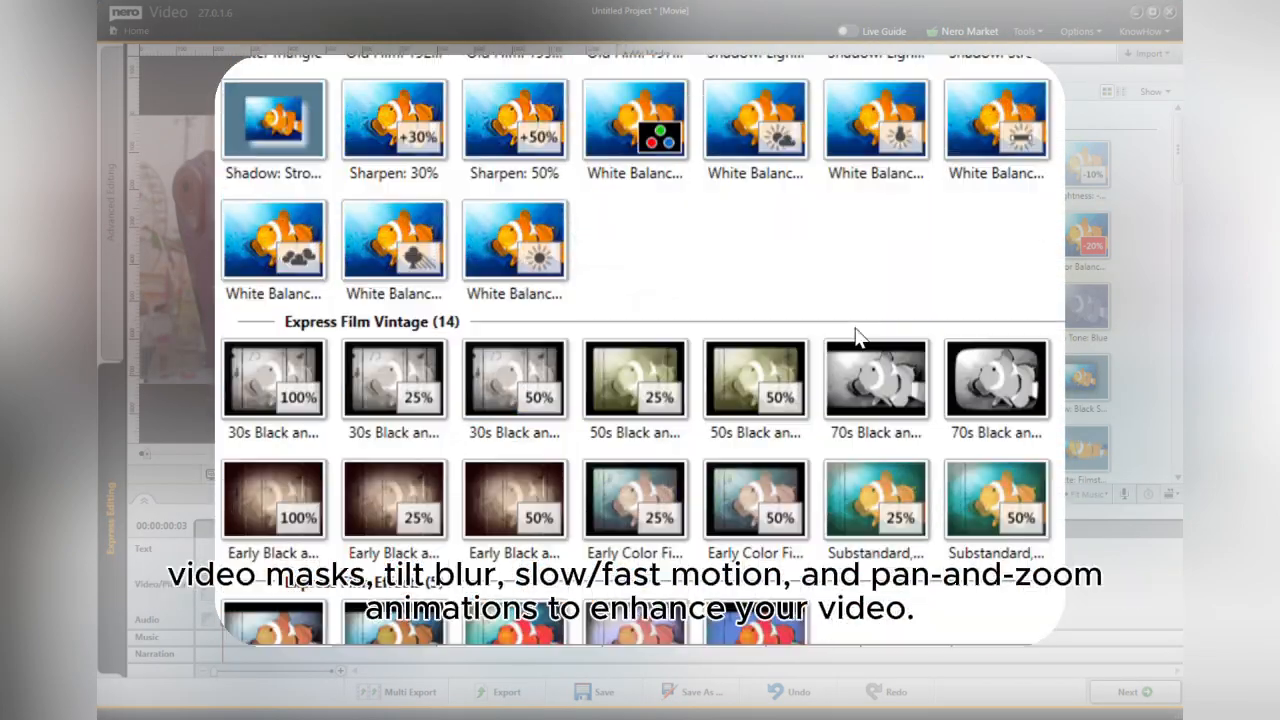
scroll(857, 336, "down", 10)
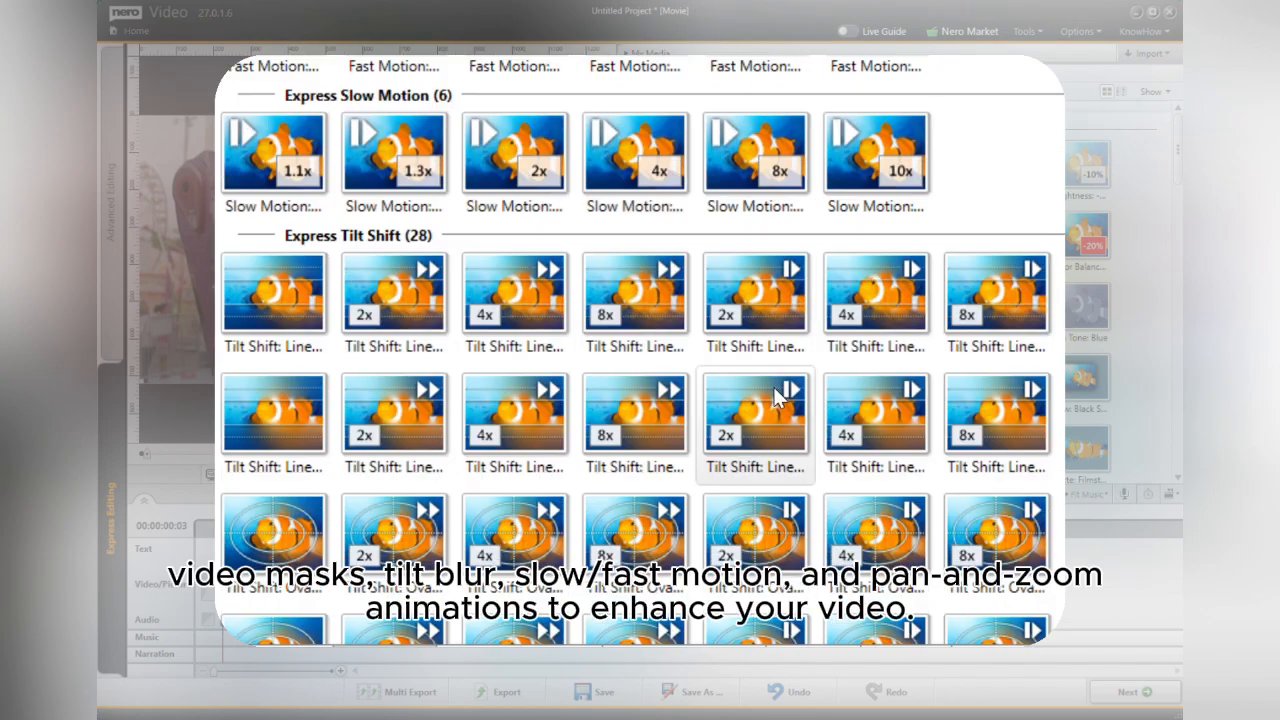
scroll(773, 386, "down", 10)
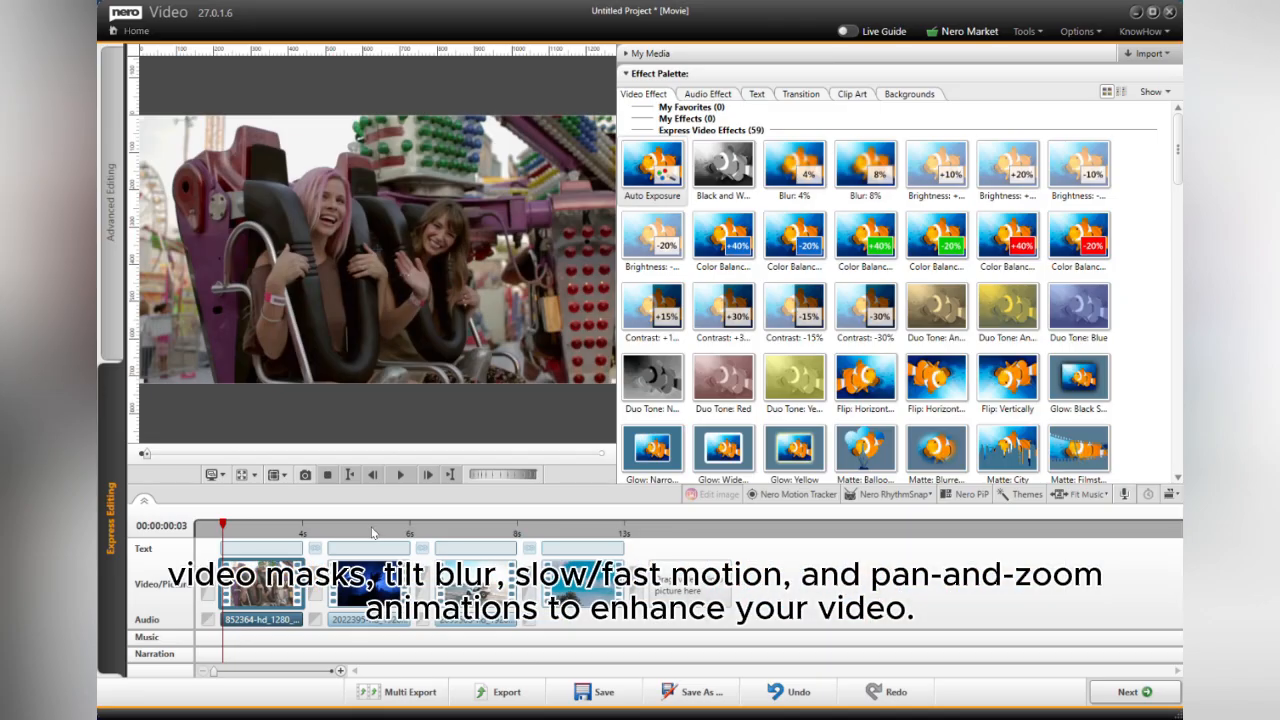
Try the Duo Tone: Yellow effect on the concert clip, and undo it.
left_click(369, 584)
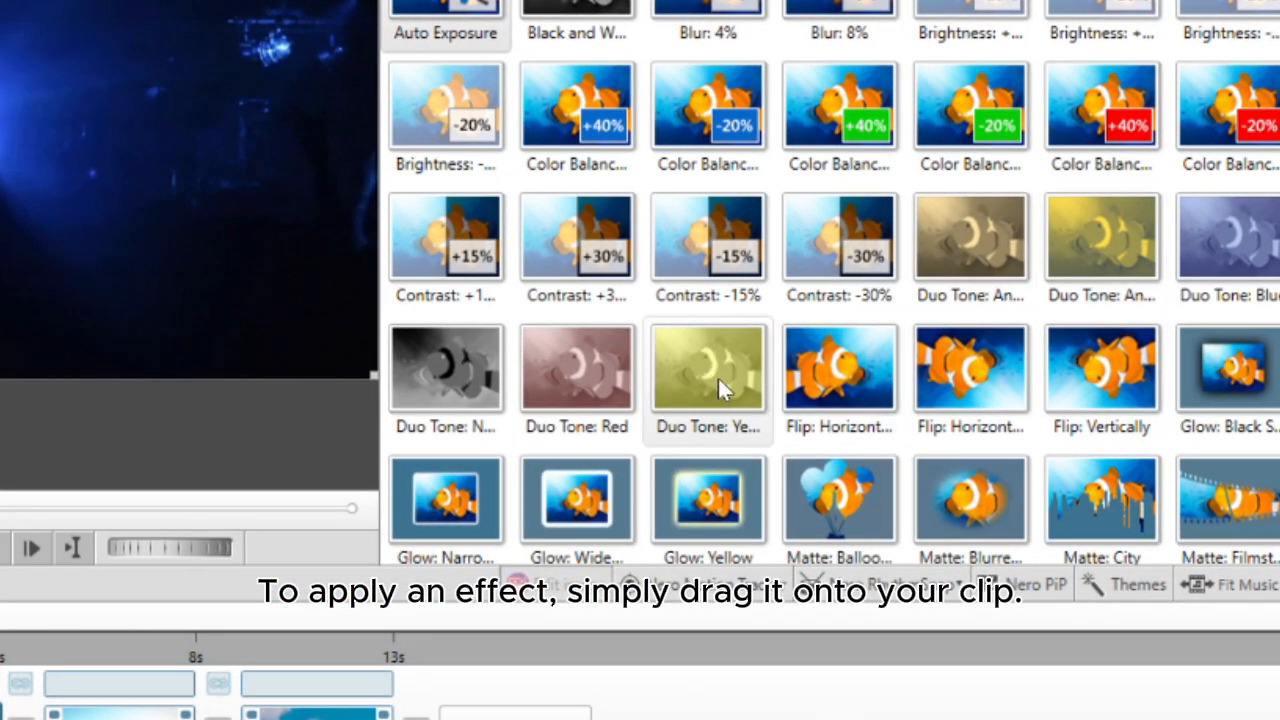
left_click_drag(717, 376, 455, 490)
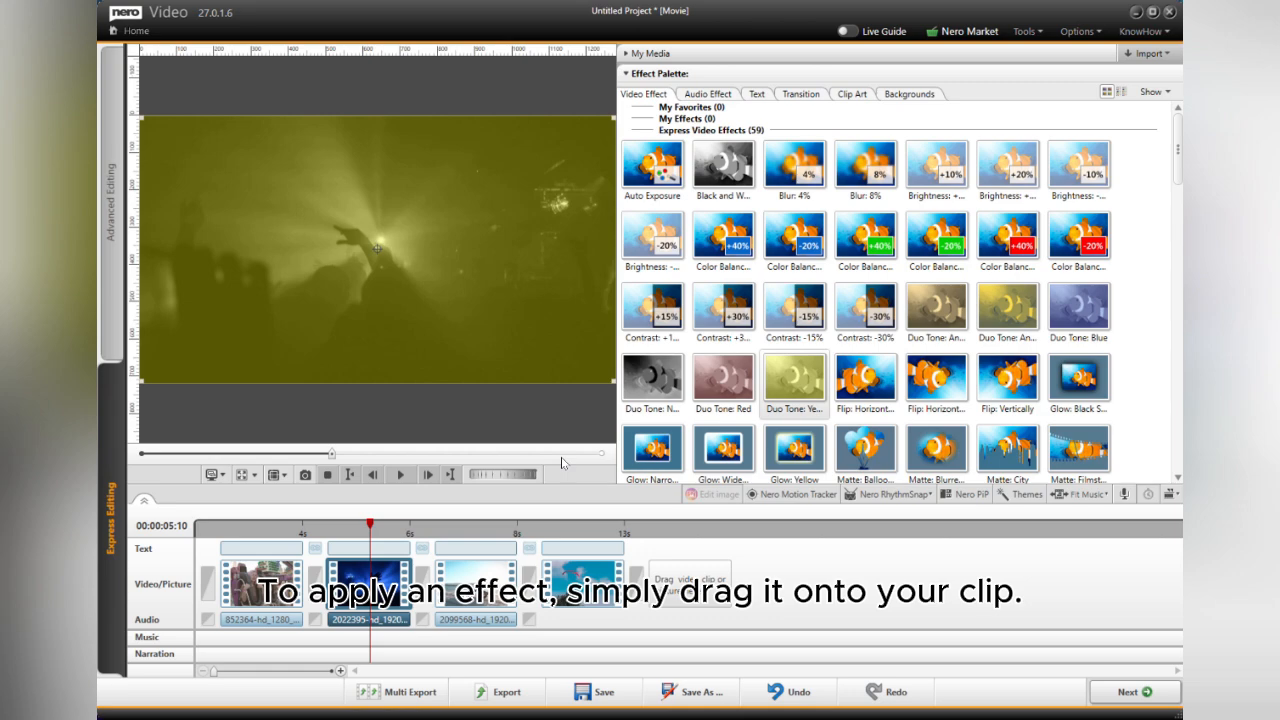
key("ctrl+z")
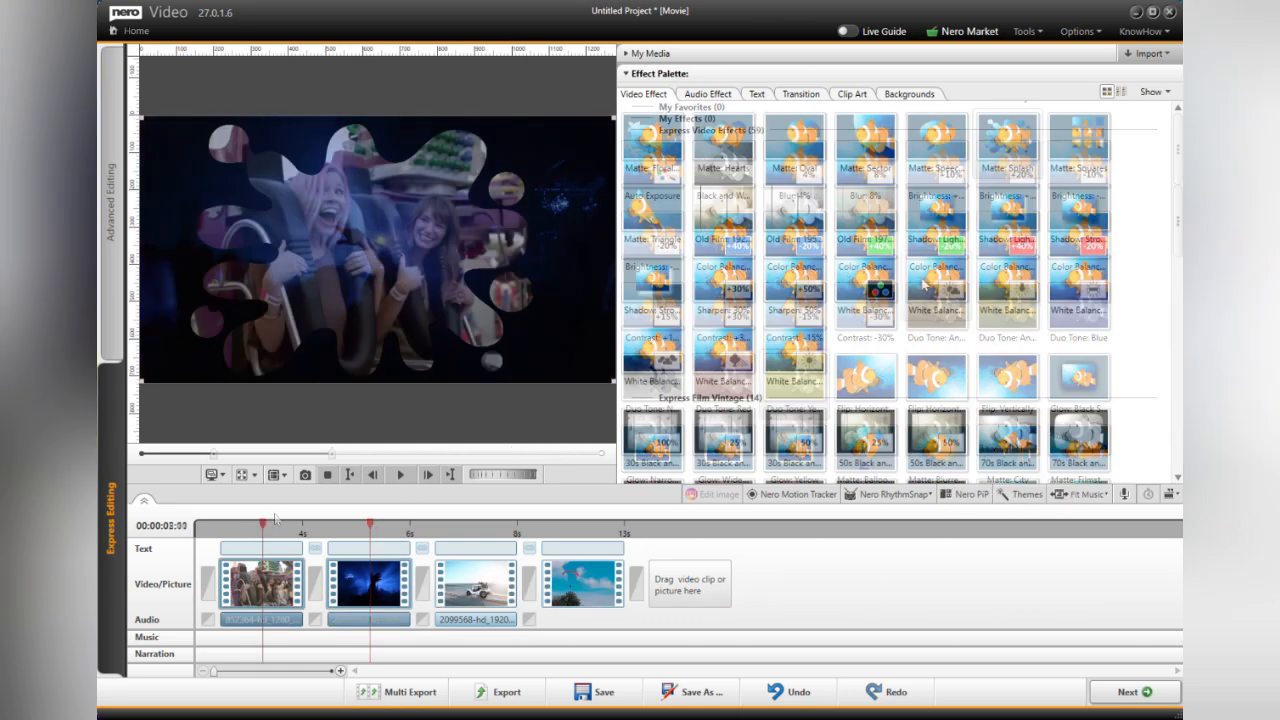
Open the express effect control of the first clip and remove its Ease Out effect.
scroll(912, 298, "down", 1)
scroll(912, 298, "up", 1)
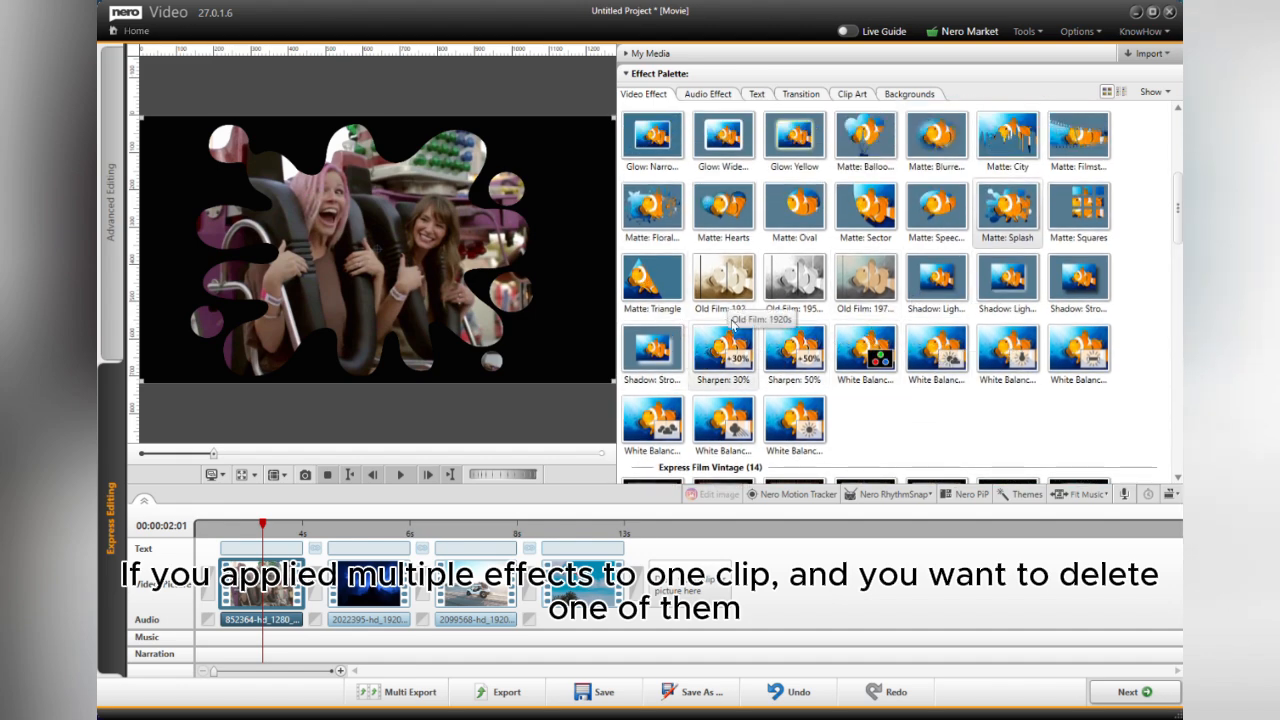
mouse_move(279, 570)
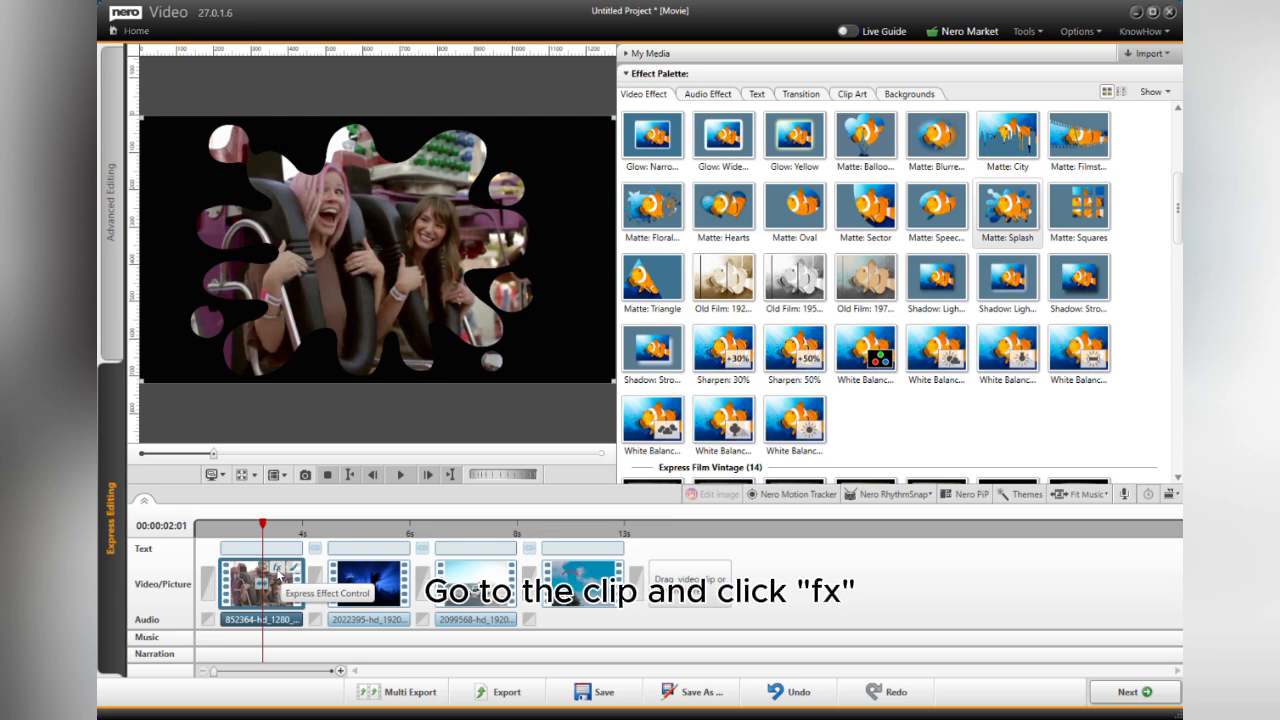
left_click(569, 349)
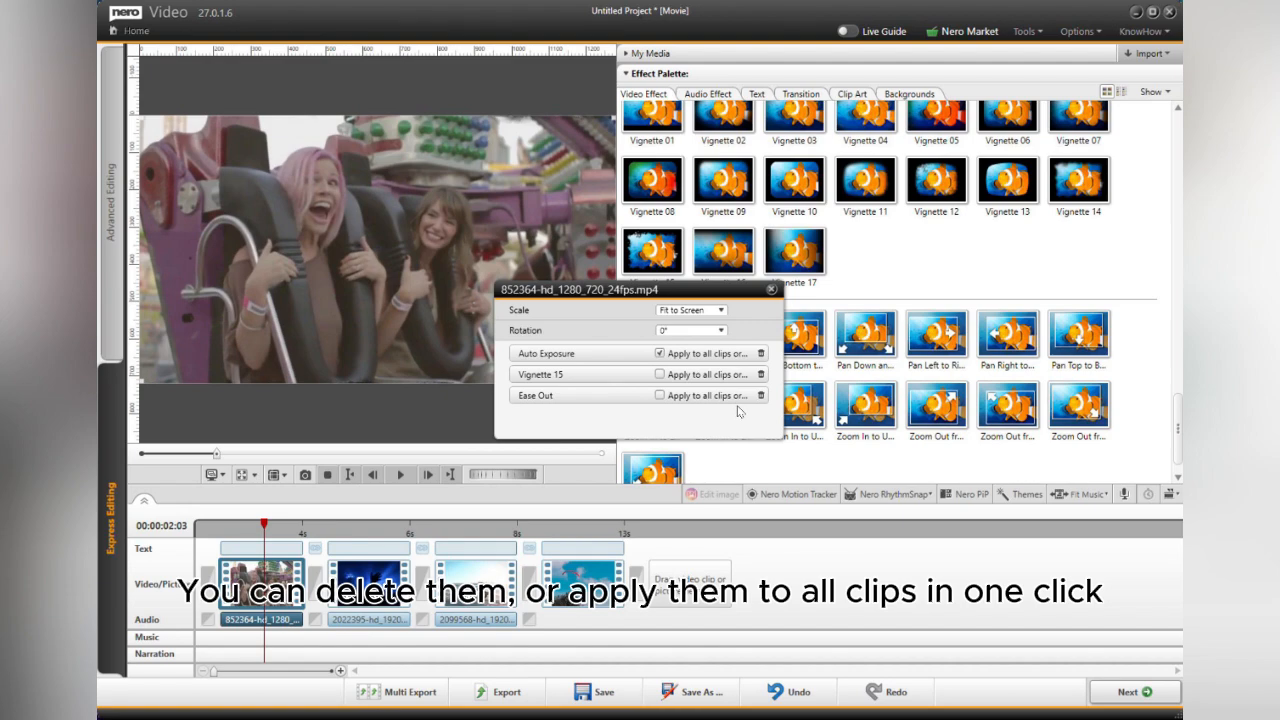
left_click(761, 395)
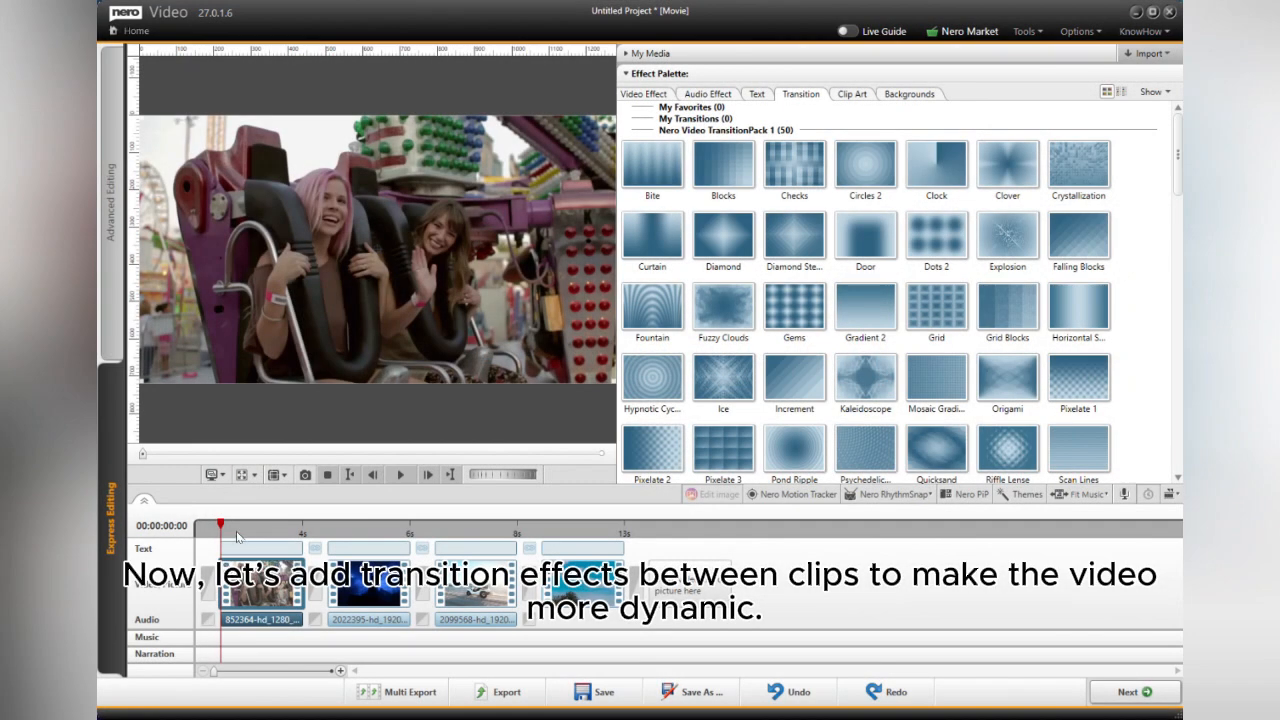
Play the movie across the cut between the first and second clips.
left_click(294, 533)
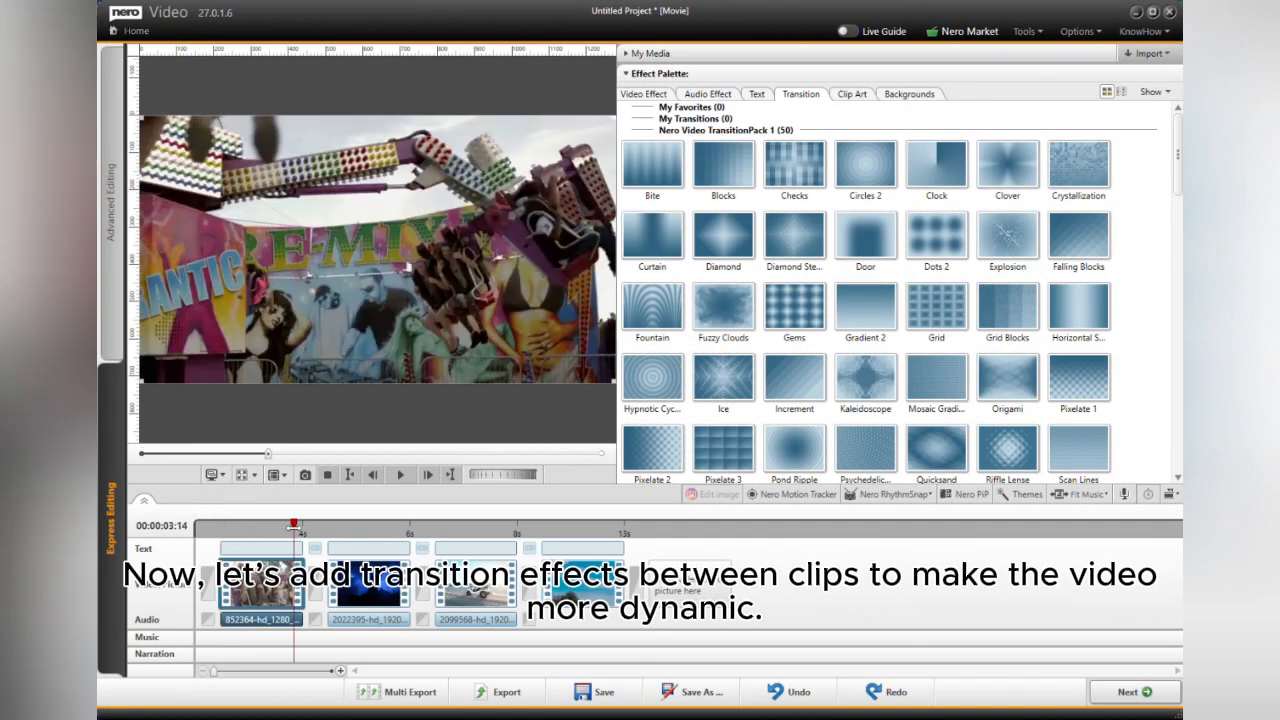
key("space")
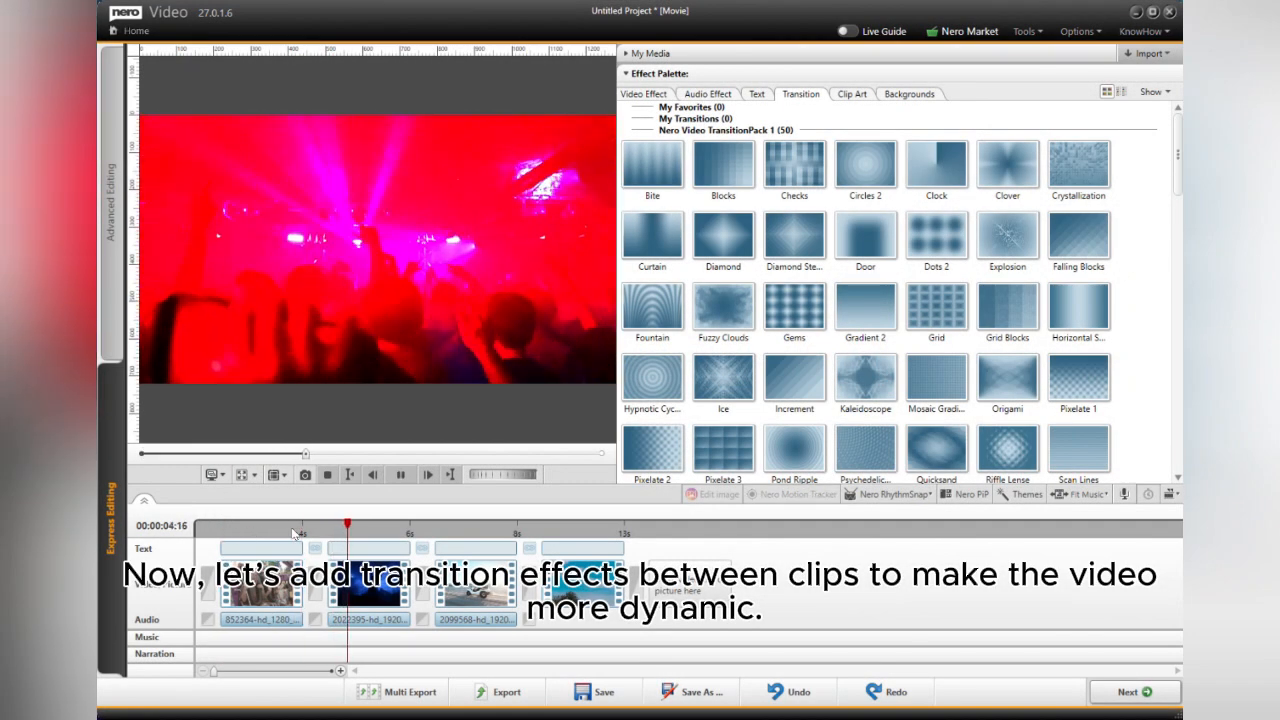
key("space")
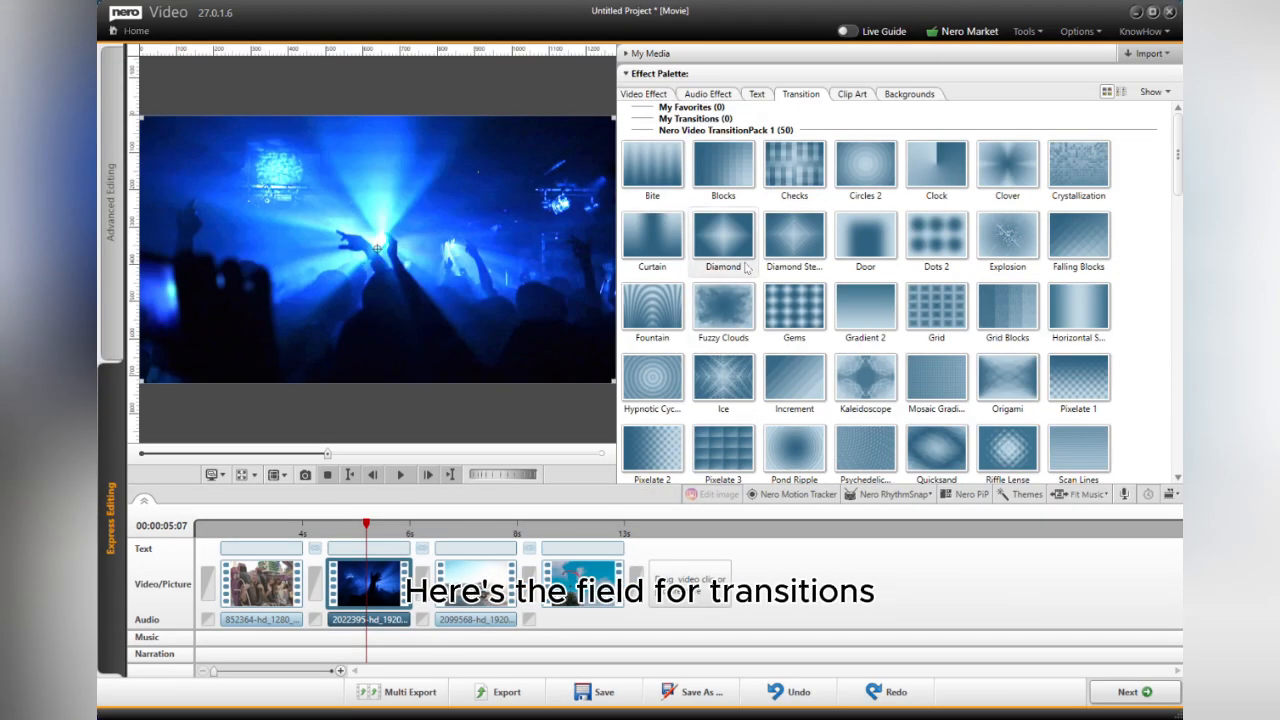
Place the Diagonal Gradient transition between the first and second clips, and replace it with Hypnotic Circles.
scroll(864, 279, "down", 5)
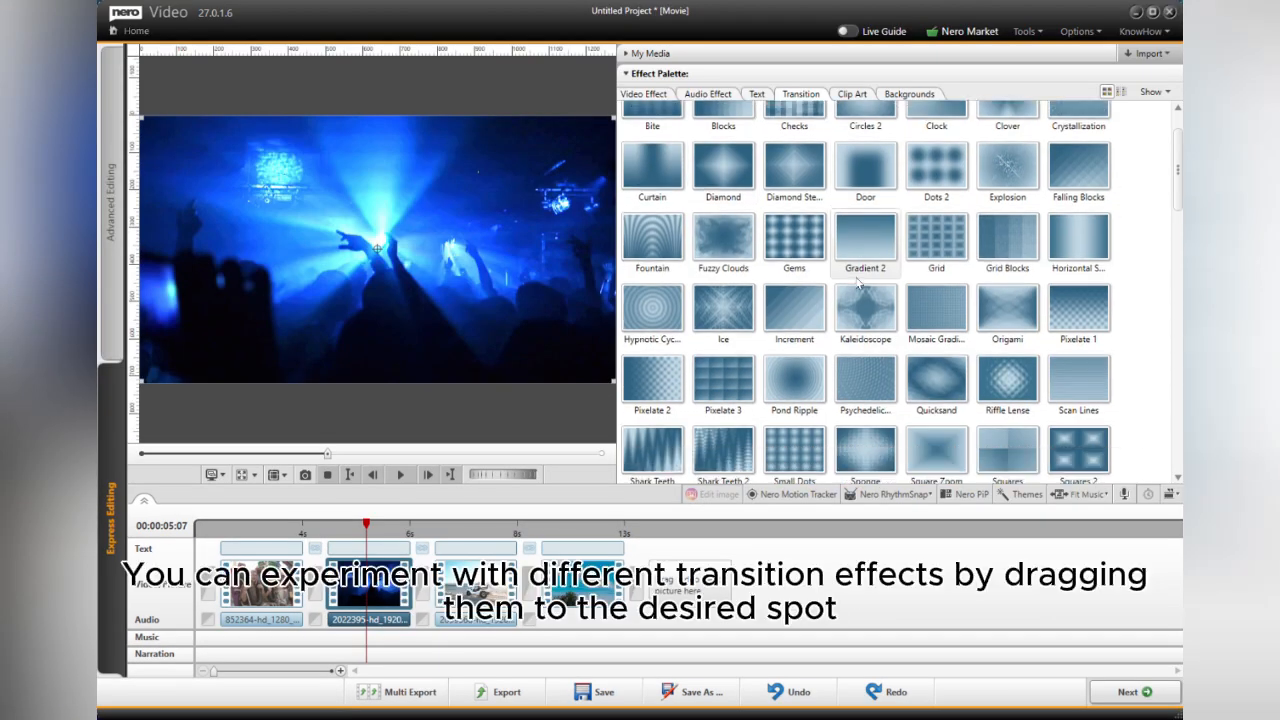
scroll(866, 278, "down", 3)
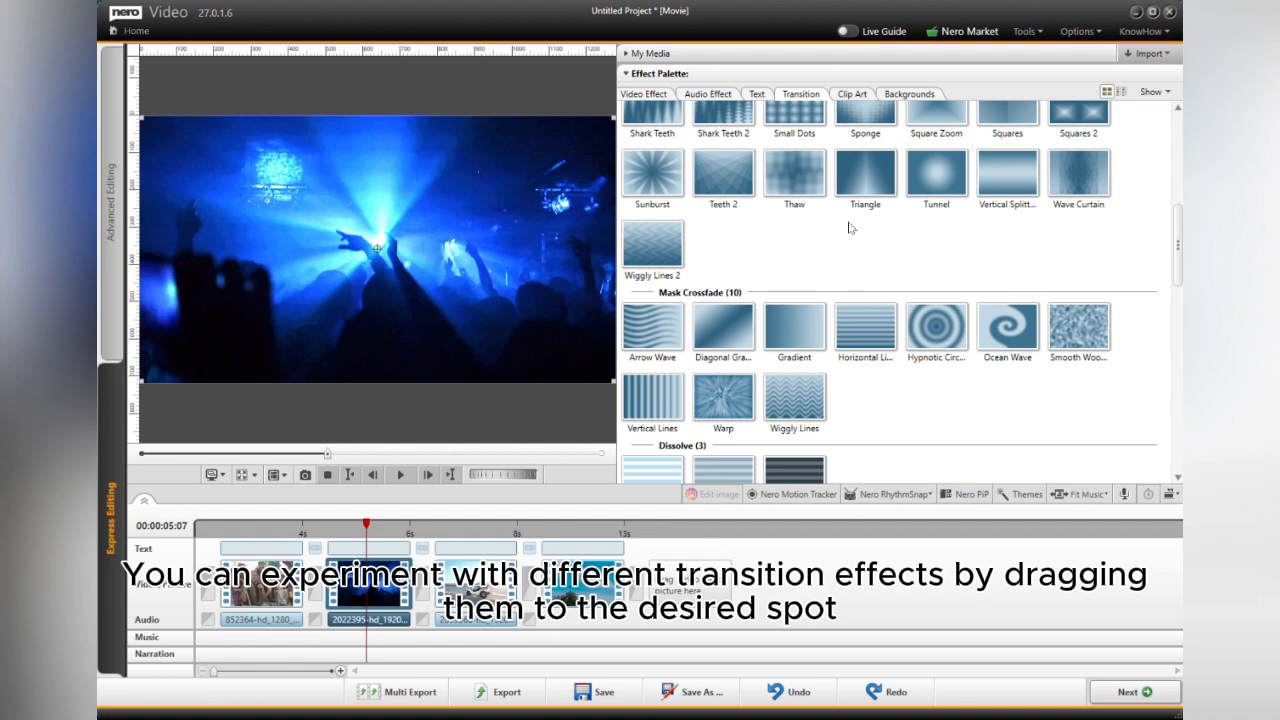
left_click_drag(723, 327, 315, 585)
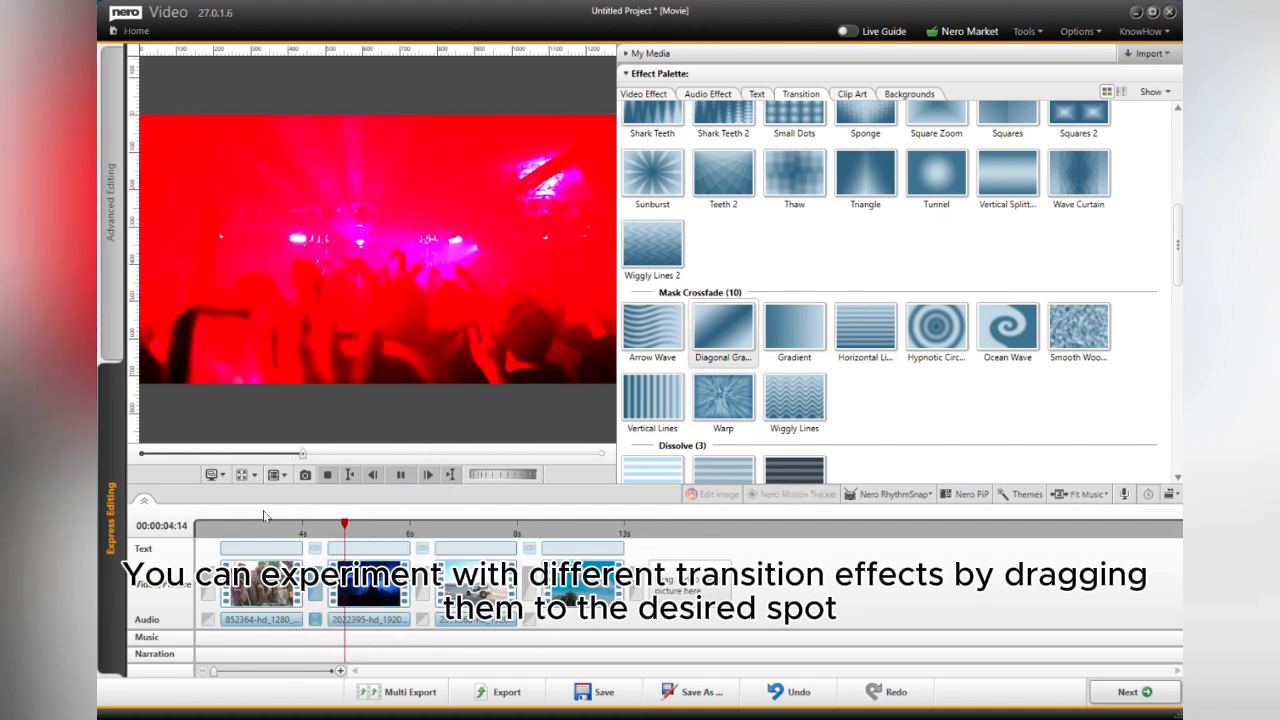
left_click_drag(937, 327, 315, 585)
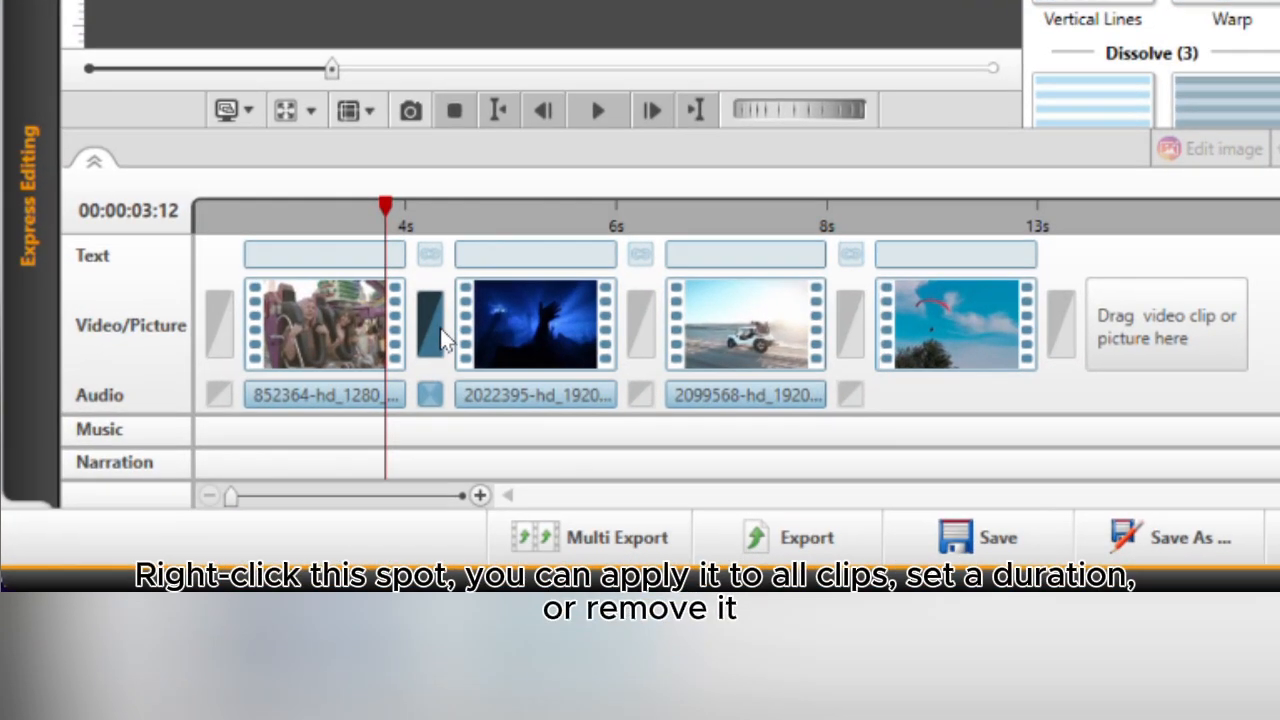
Open the duration setting of the transition between the first and second clips, and close it.
right_click(323, 591)
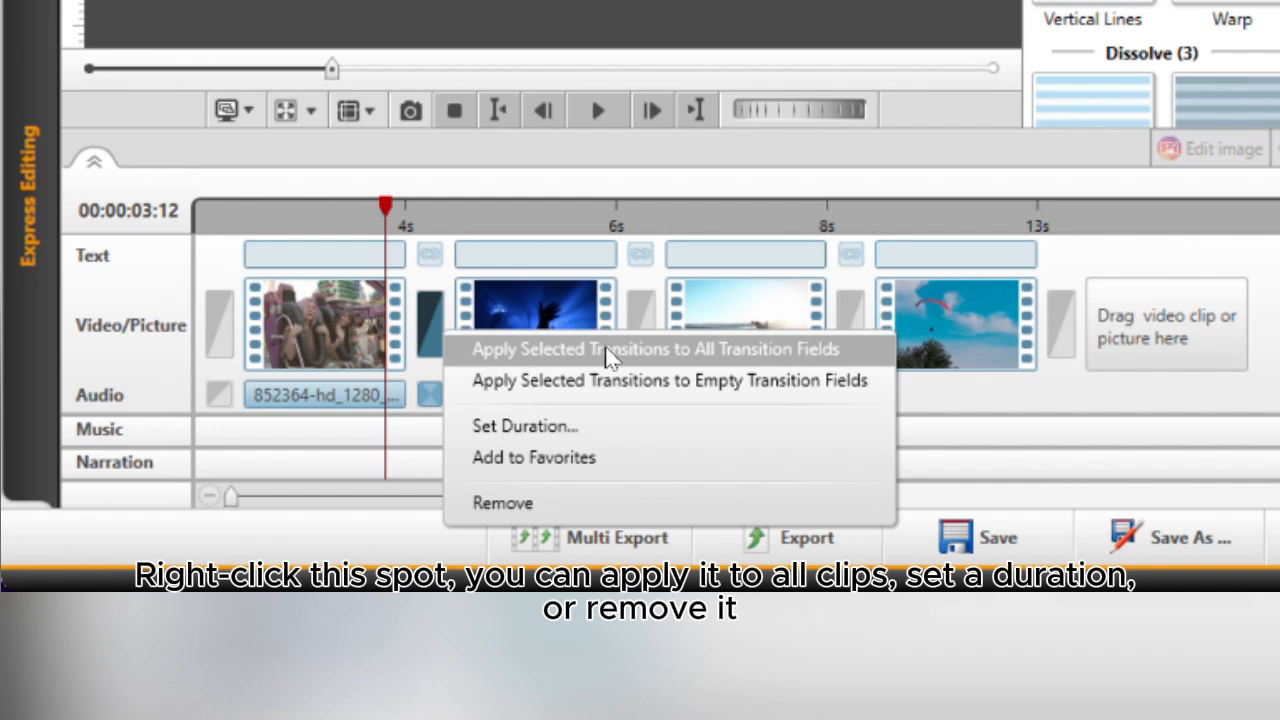
left_click(548, 426)
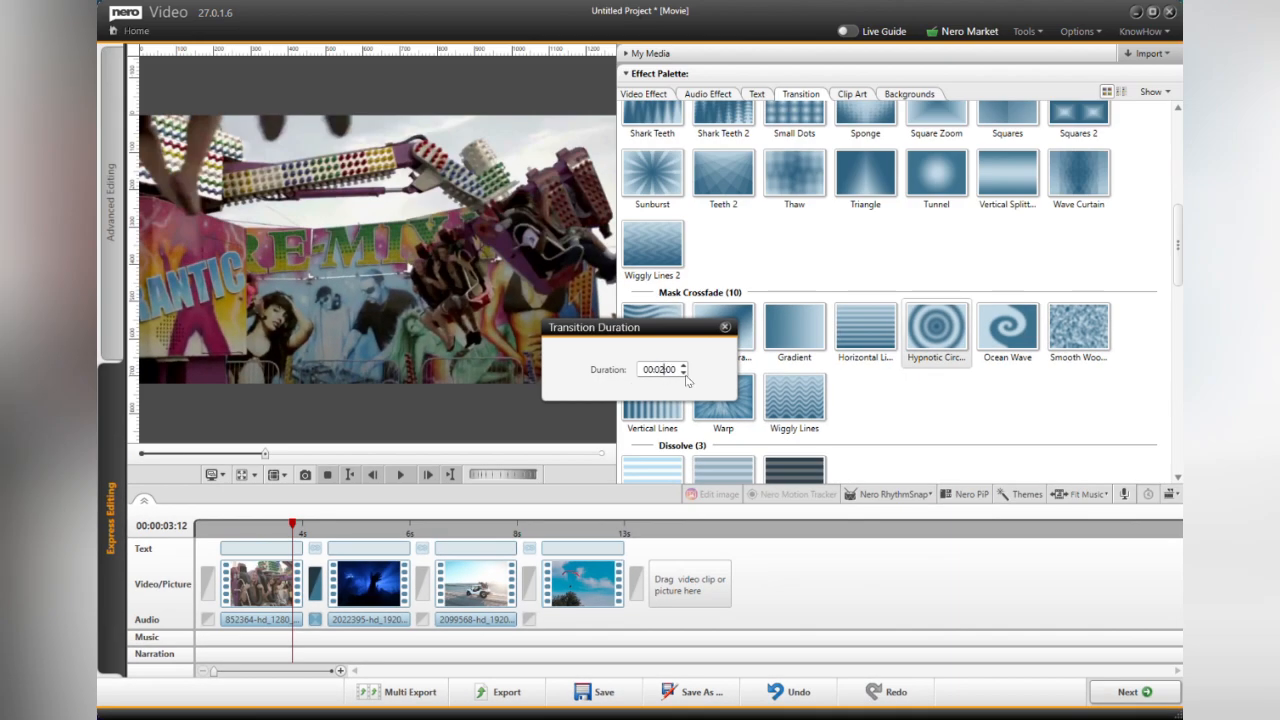
left_click(722, 329)
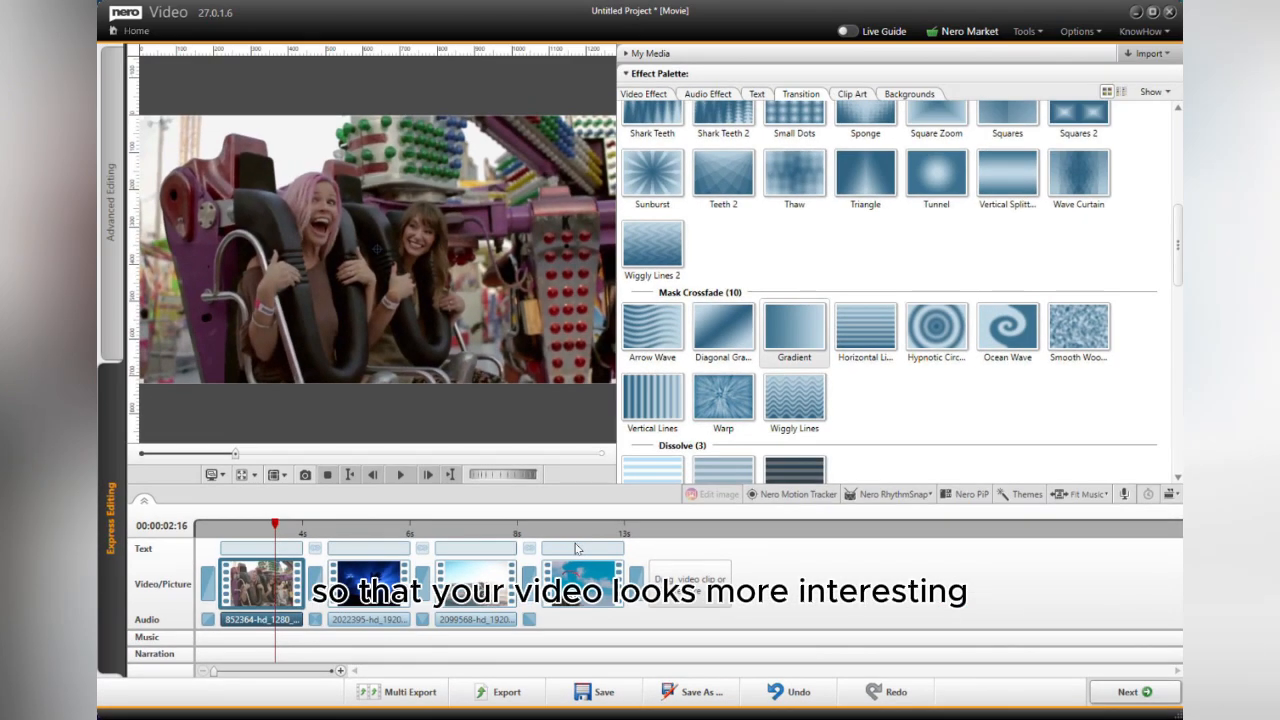
Add a Static Text title over the first clip and replace its sample text with "Nero Video Tutorial".
left_click(763, 93)
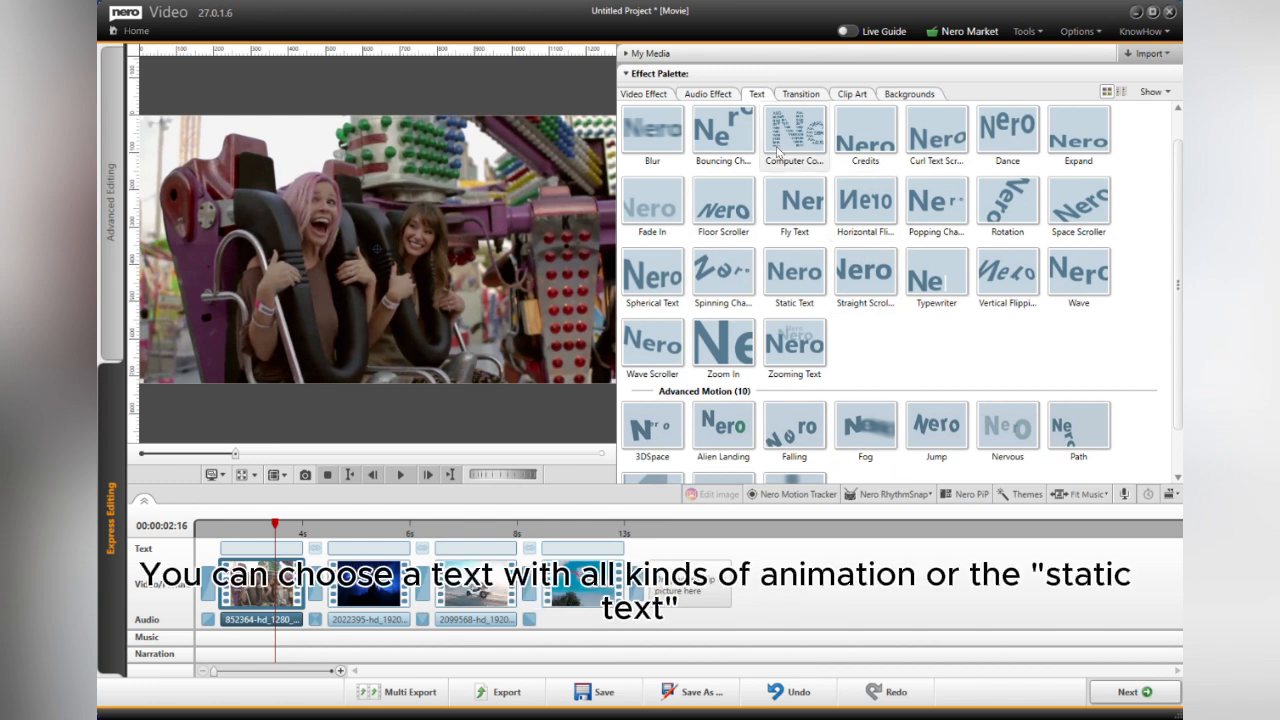
scroll(789, 140, "up", 1)
scroll(736, 181, "down", 3)
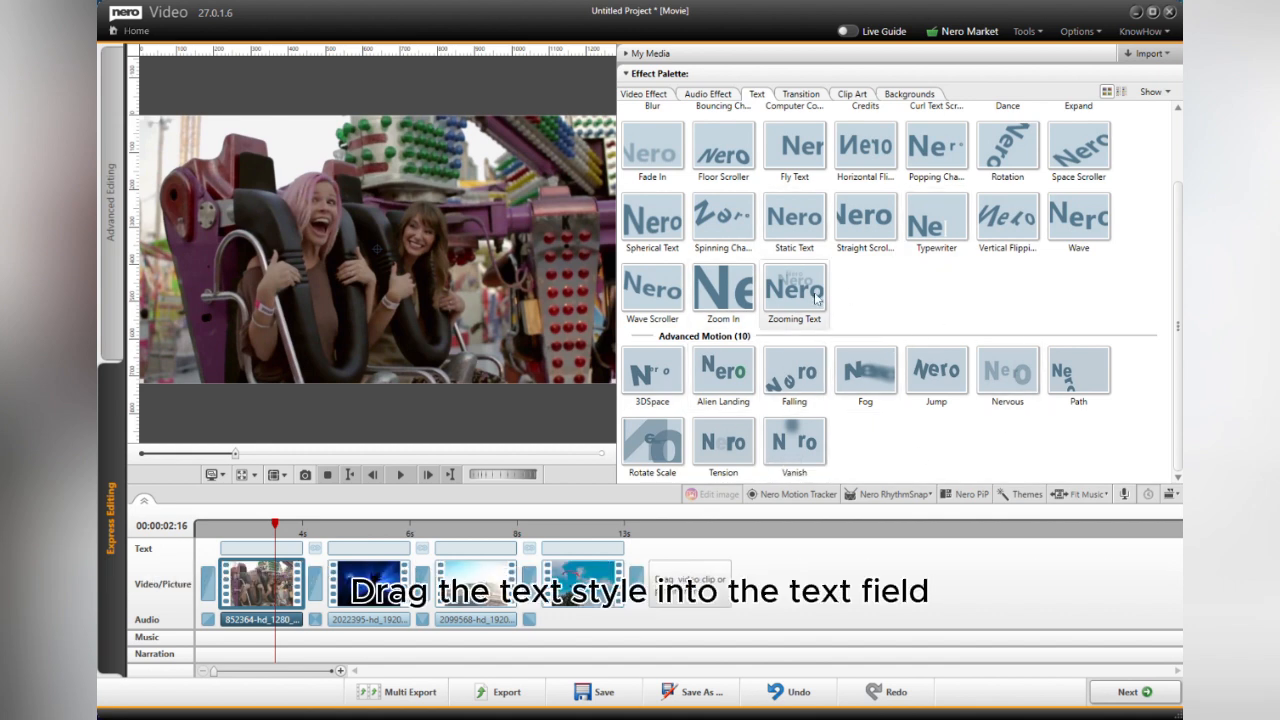
double_click(268, 553)
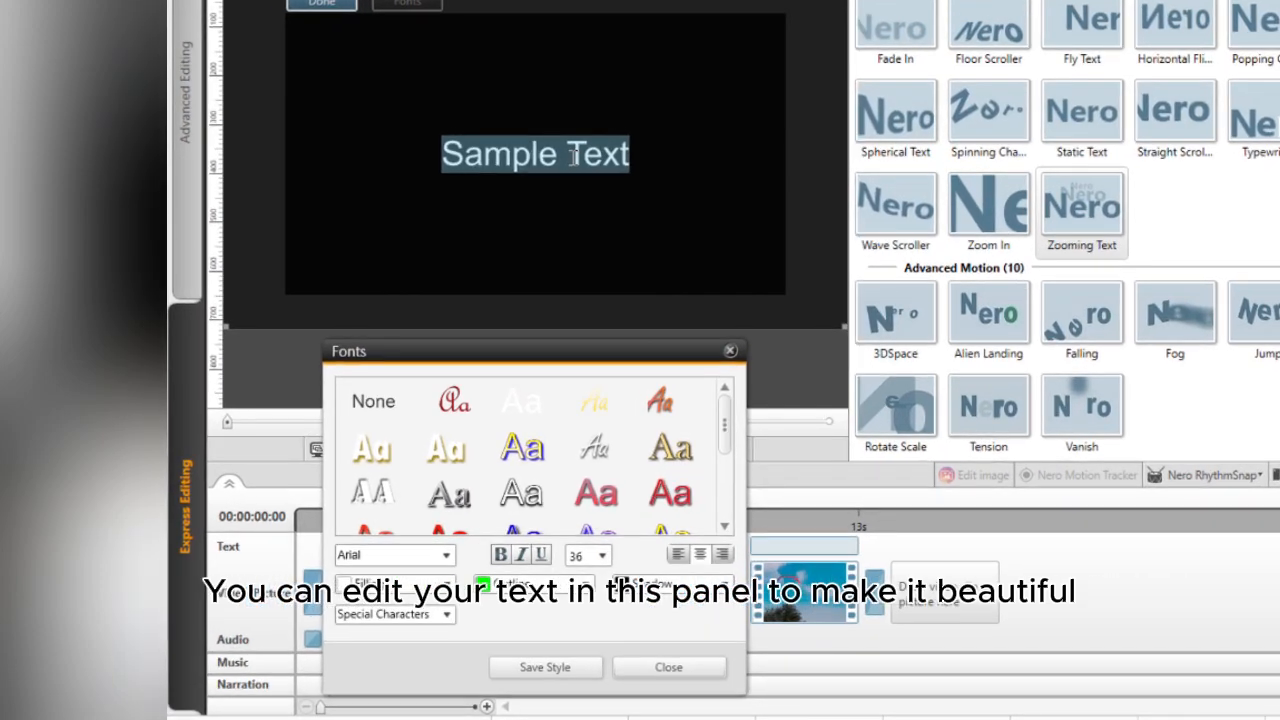
type("Nero V")
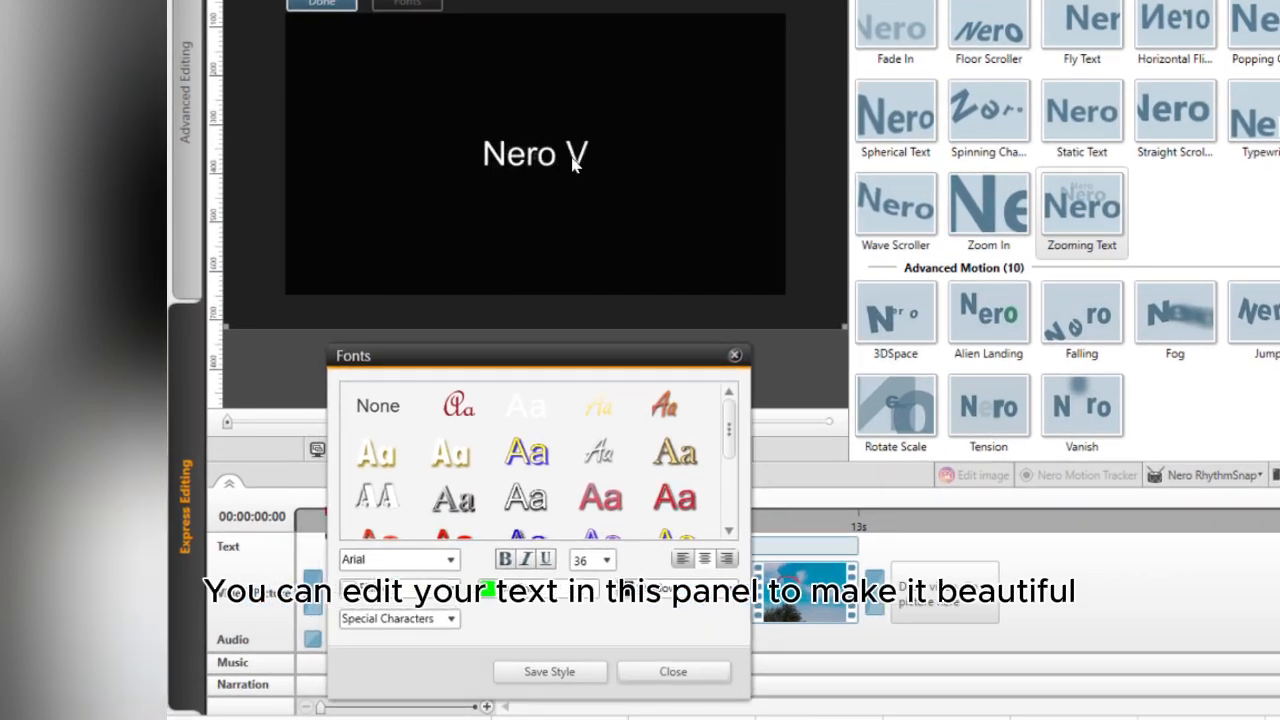
type("ideo Tutorial")
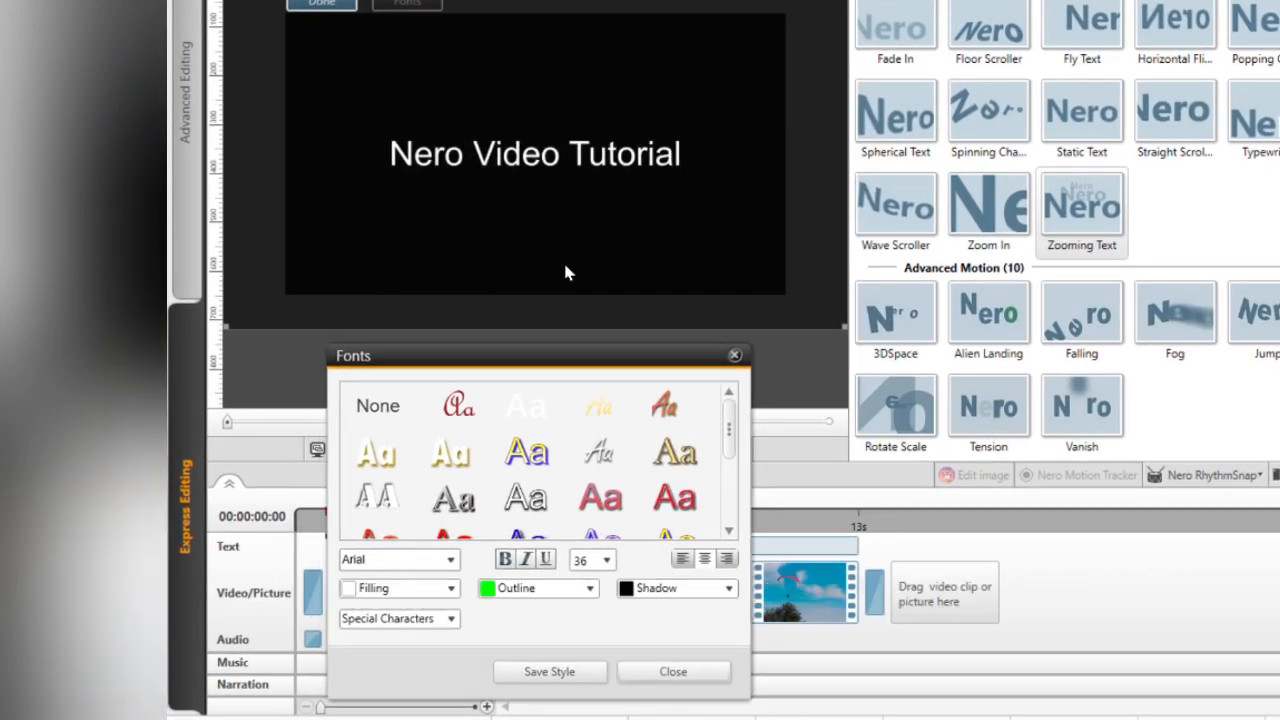
Apply the white Stencil font style preset to the title and close the font settings.
mouse_move(732, 436)
left_mouse_down()
mouse_move(732, 506)
mouse_move(732, 416)
left_mouse_up()
left_click(375, 503)
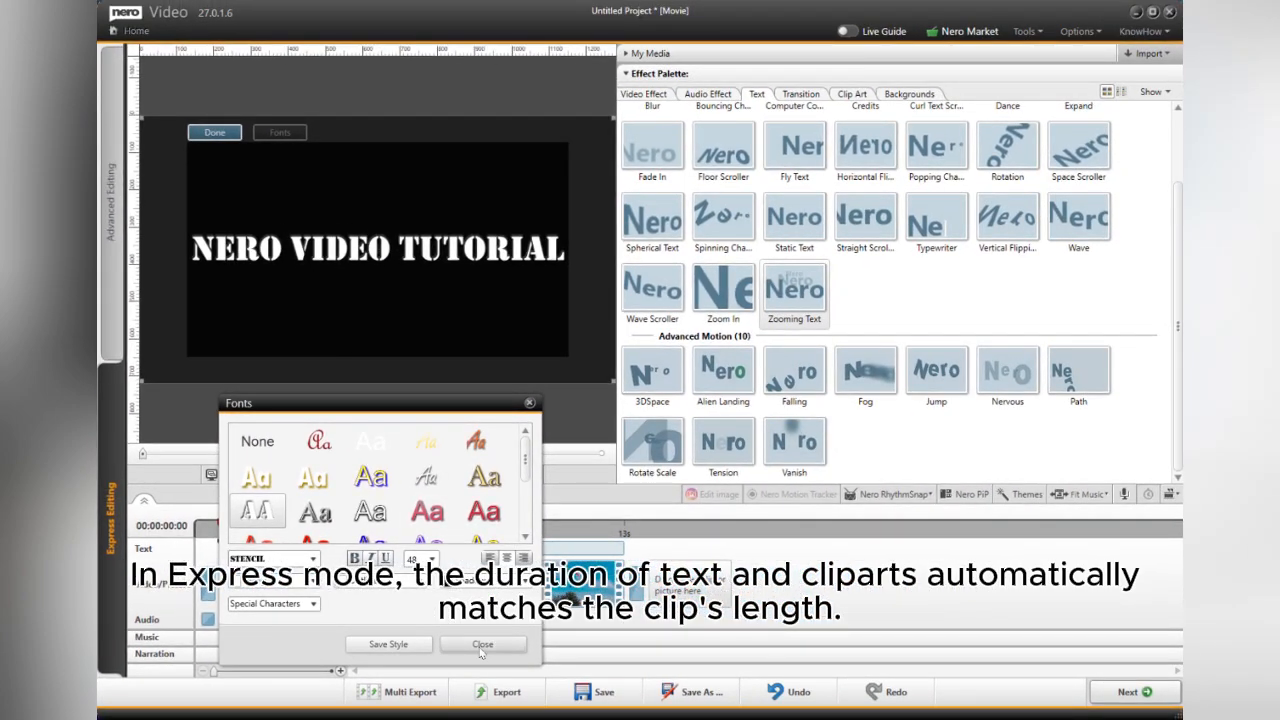
left_click(673, 672)
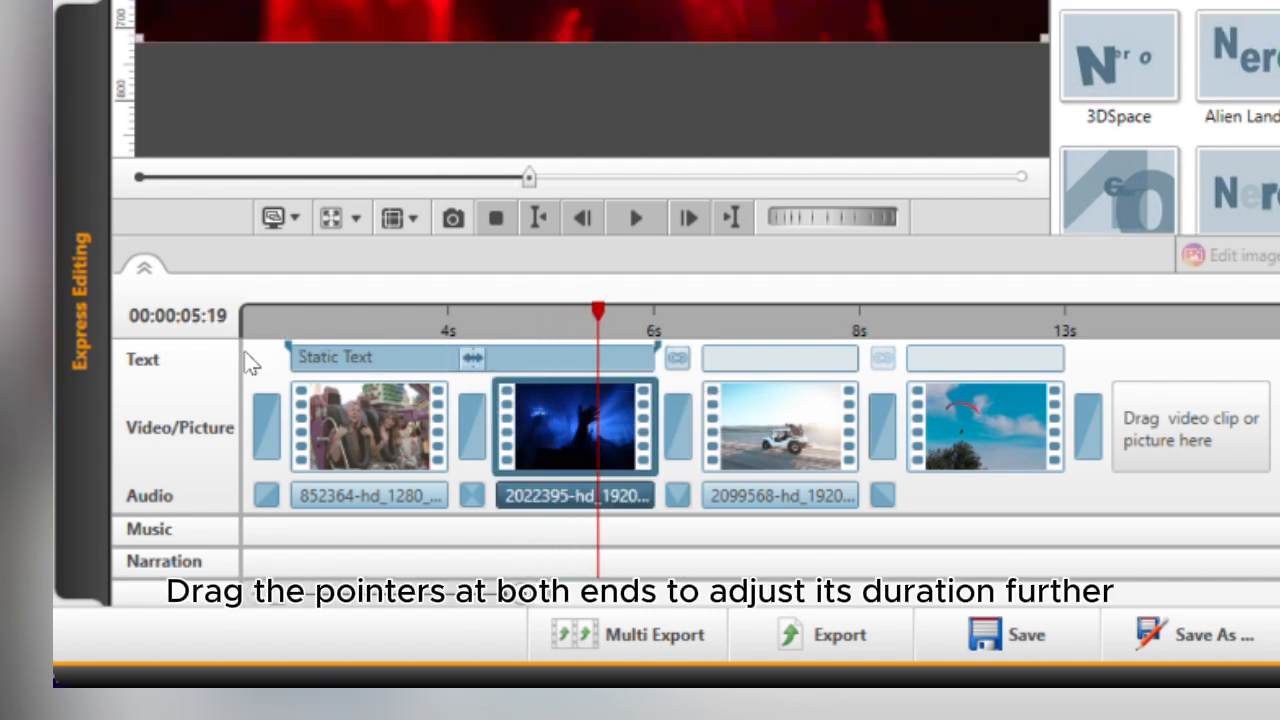
Shorten the Static Text title to run from partway through the first clip to partway through the second, and play the movie.
left_click_drag(288, 348, 338, 360)
left_click_drag(656, 346, 597, 346)
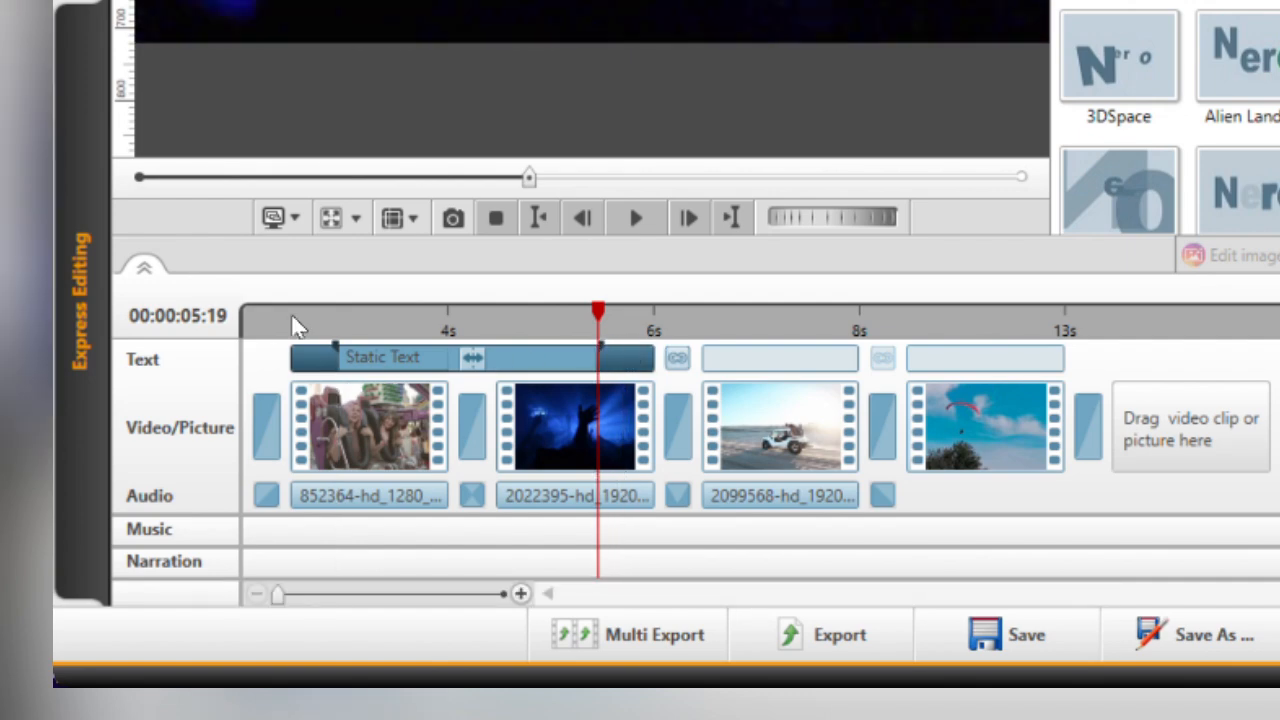
left_click(291, 314)
key("space")
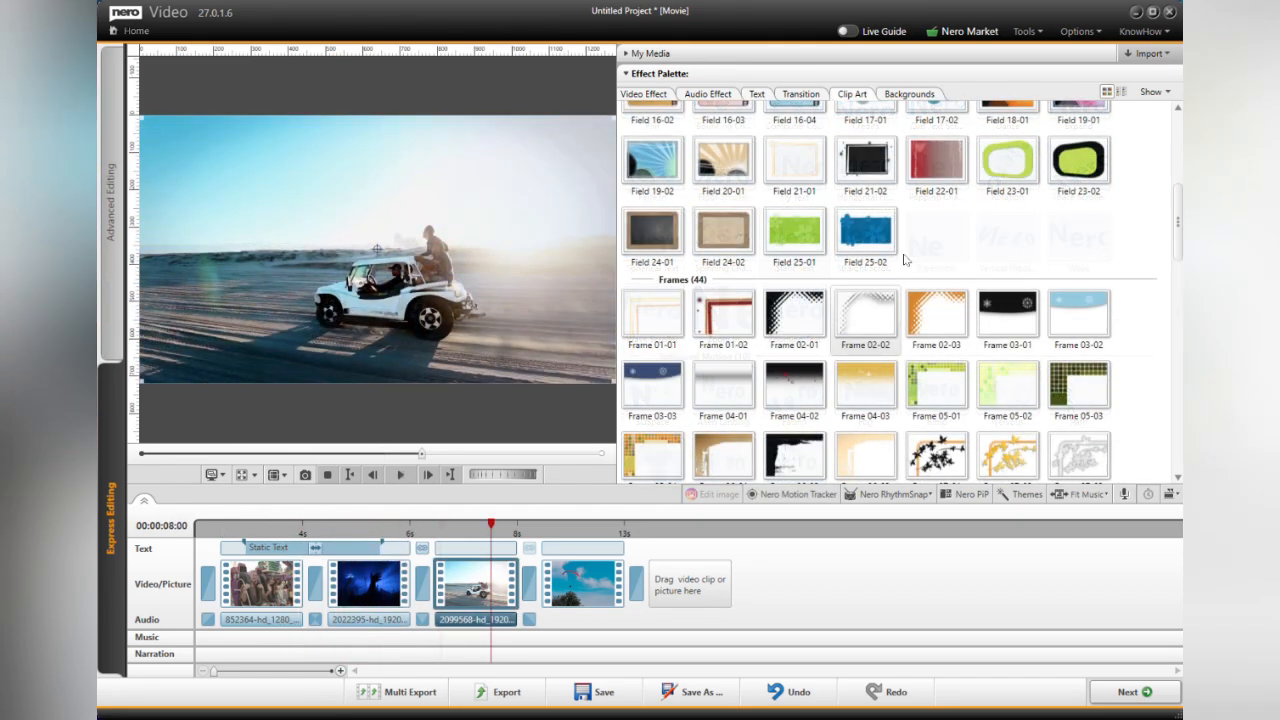
Place the Frame 02-02 clip art over the third clip and extend it across the fourth clip.
scroll(948, 368, "down", 5)
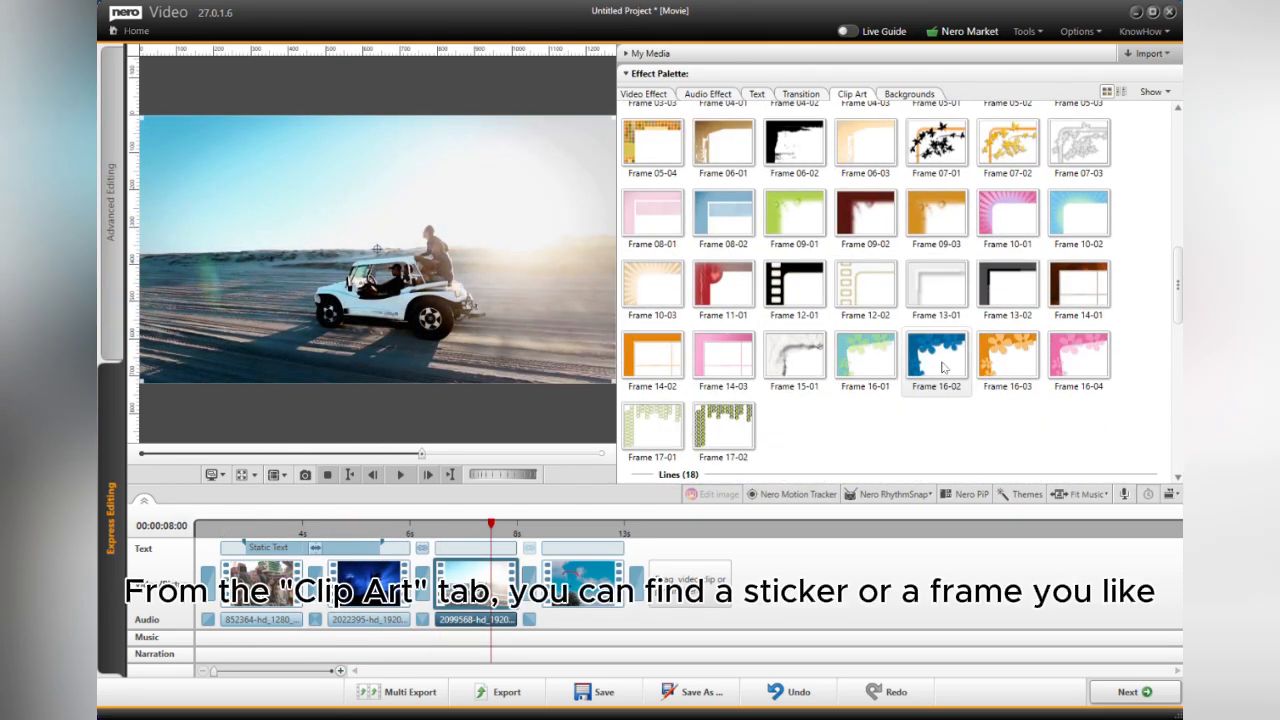
scroll(948, 368, "down", 10)
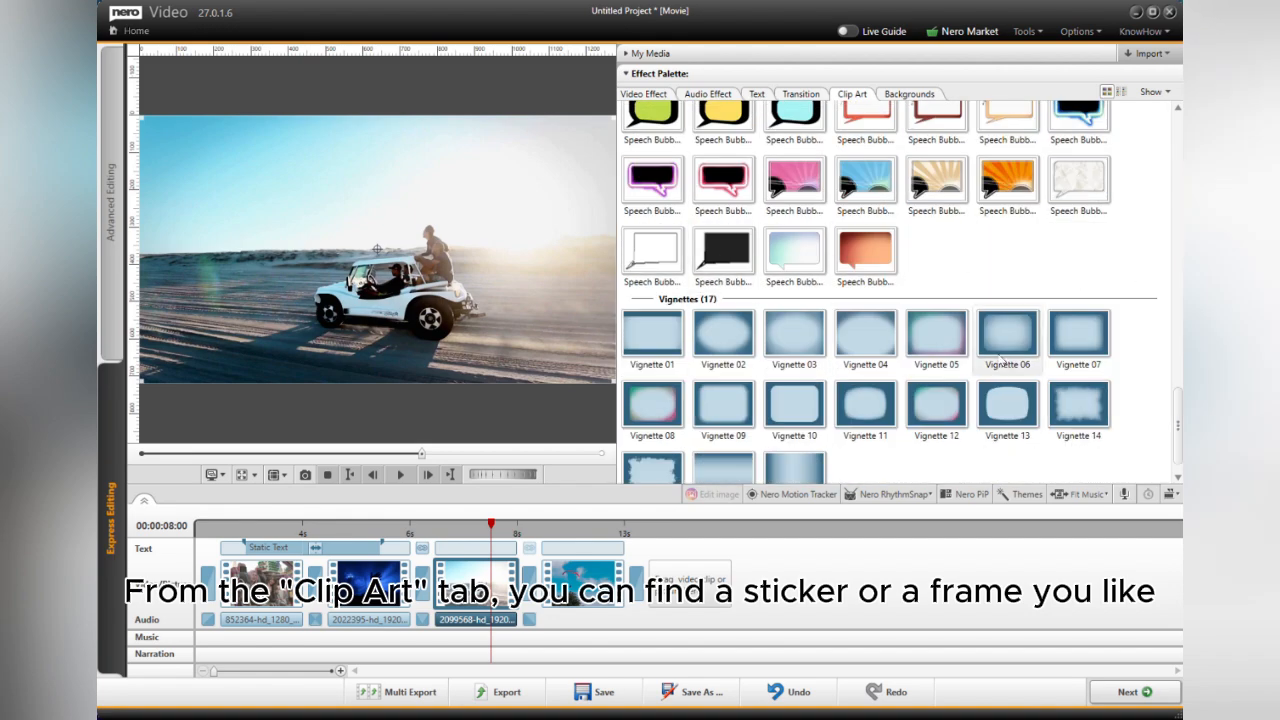
scroll(895, 404, "up", 10)
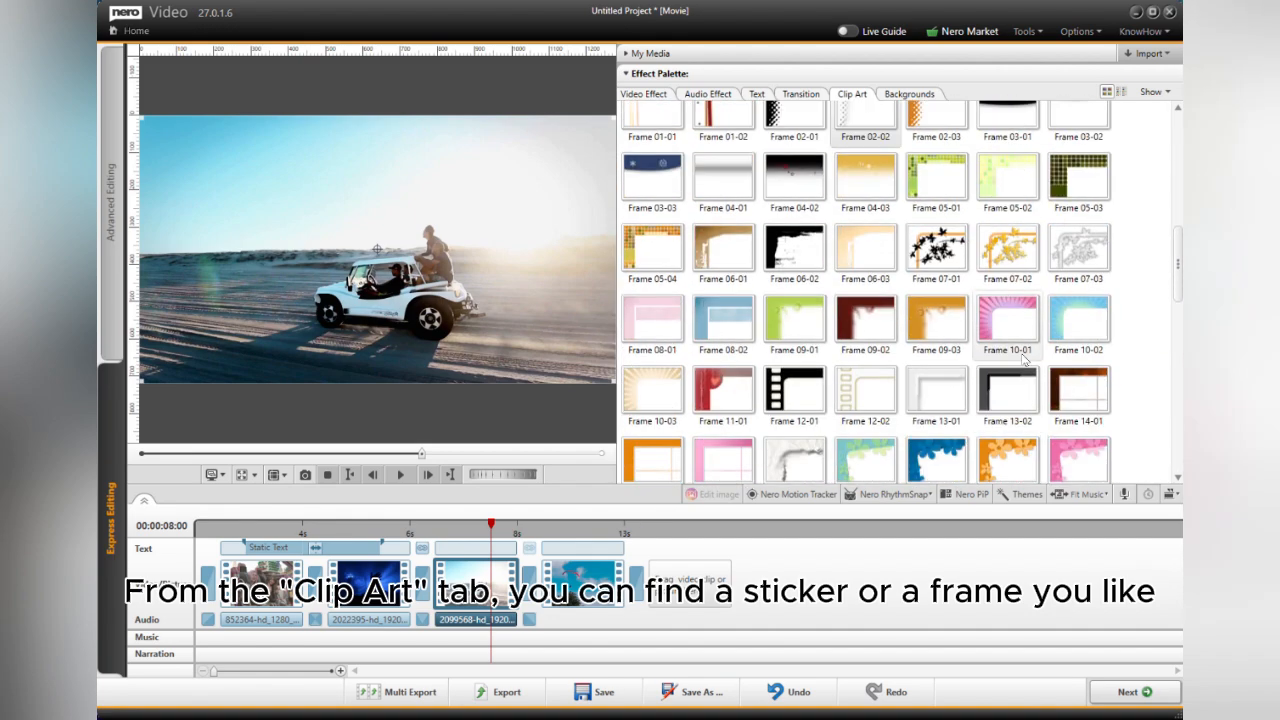
scroll(820, 165, "up", 1)
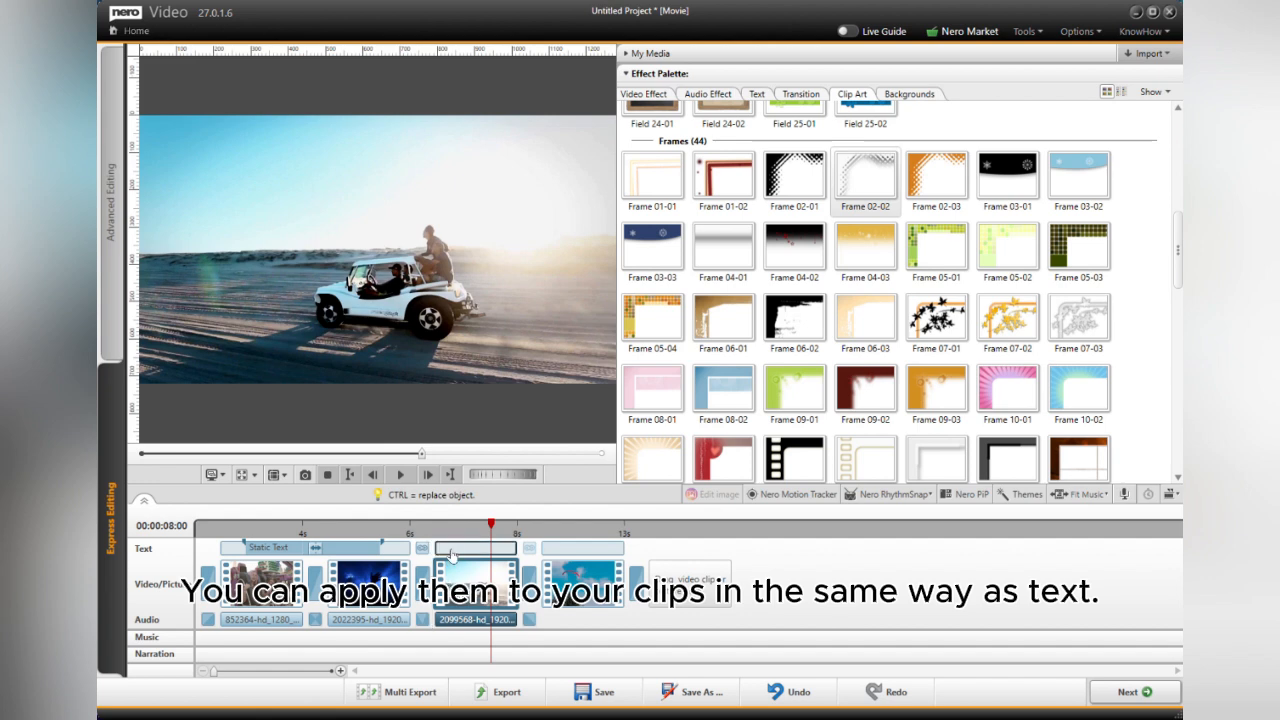
left_click_drag(452, 556, 453, 557)
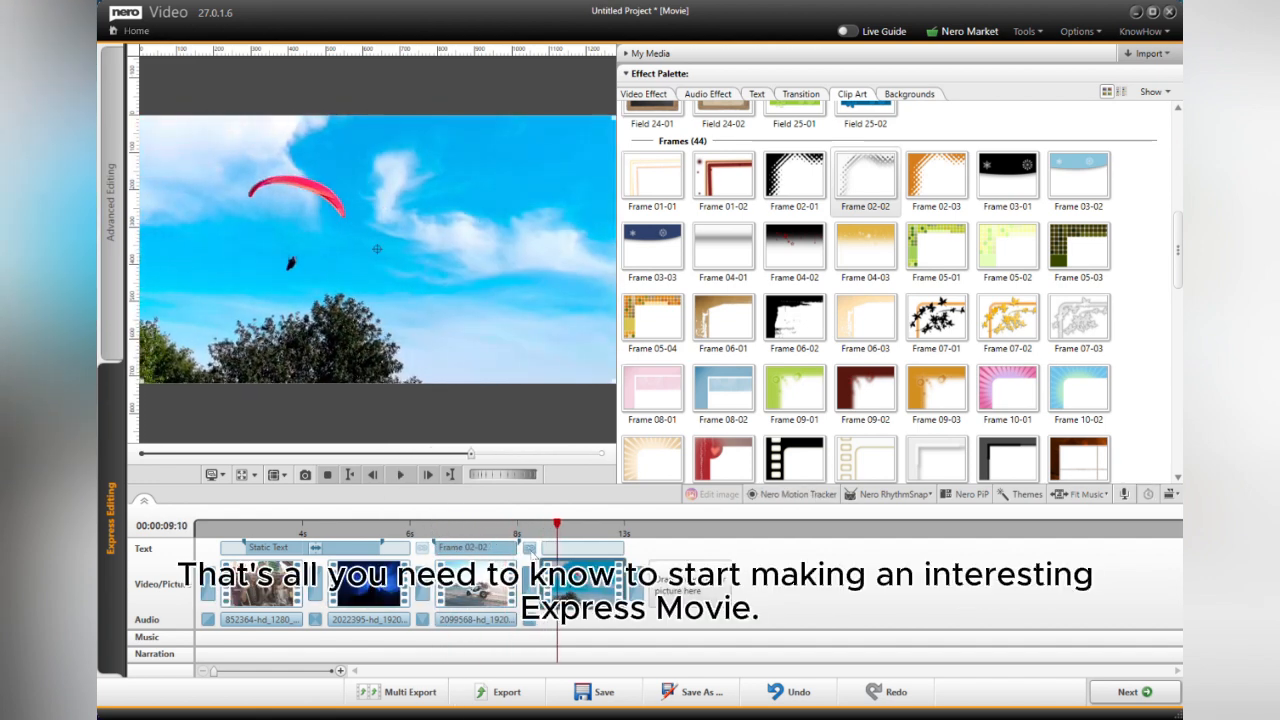
left_click(530, 550)
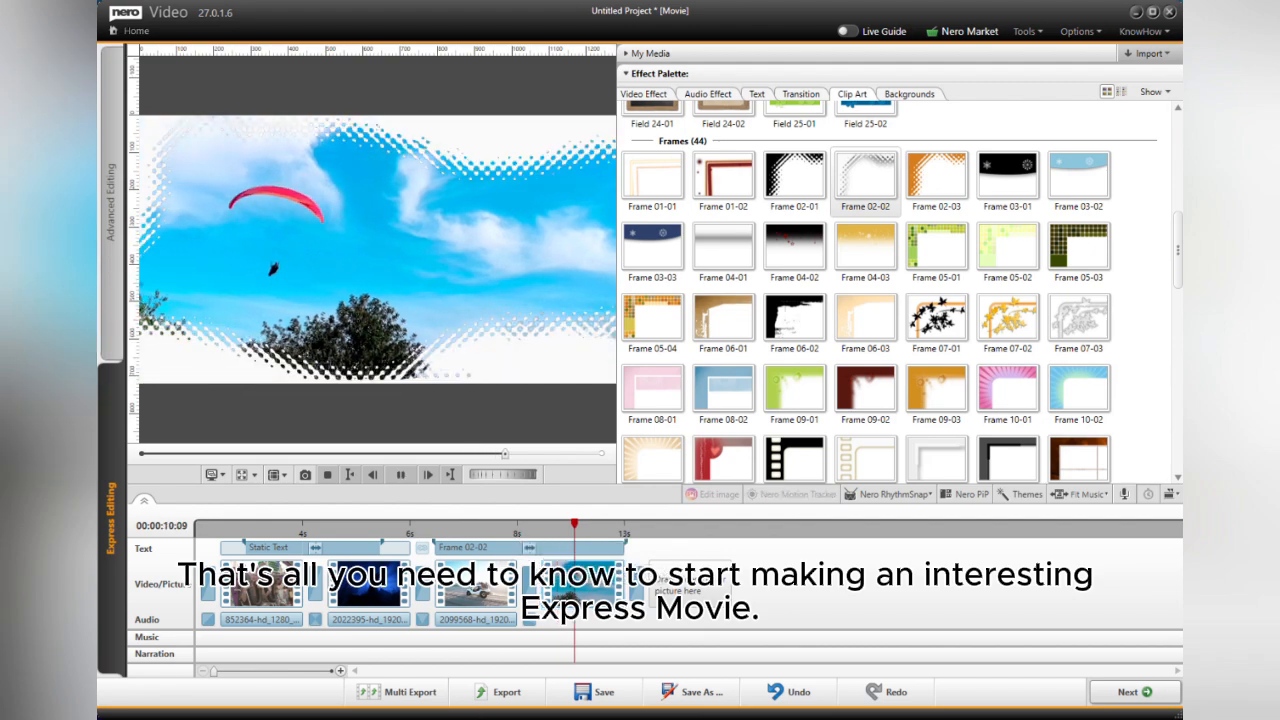